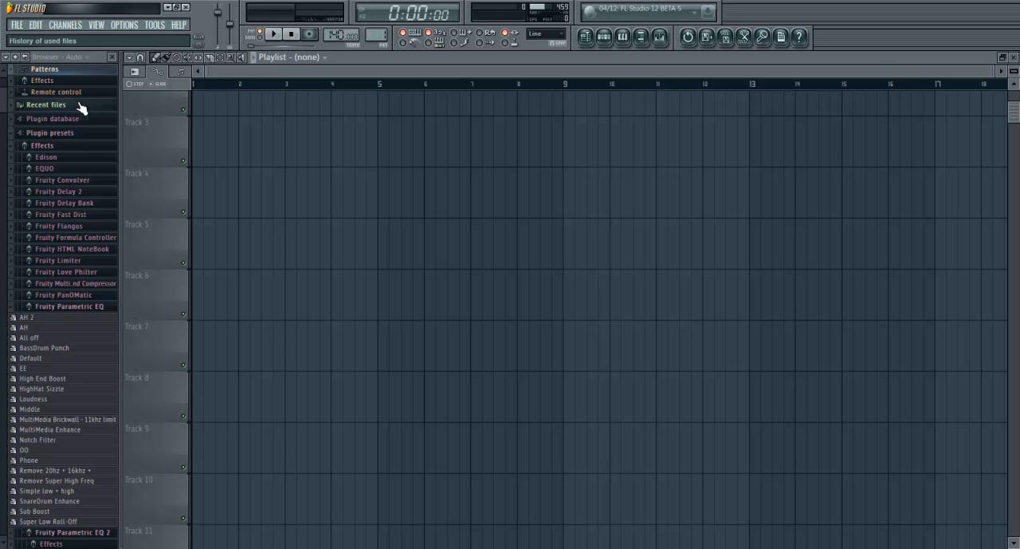
Add a Serum channel and position its plugin window so the full interface fits on screen
{"action": "left_click", "coordinate": [68, 26]}
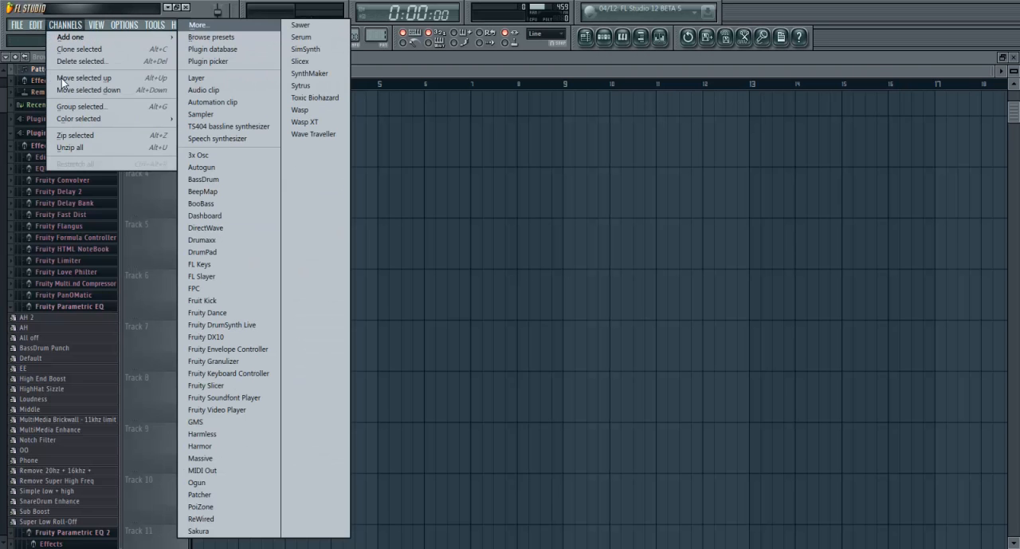
{"action": "left_click", "coordinate": [320, 39]}
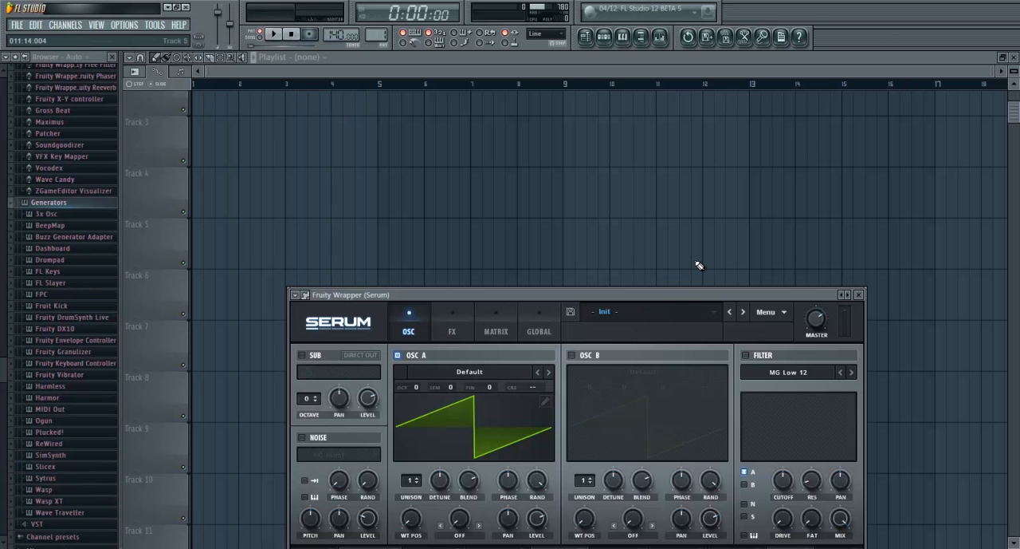
{"action": "left_click_drag", "start_coordinate": [673, 293], "coordinate": [646, 74]}
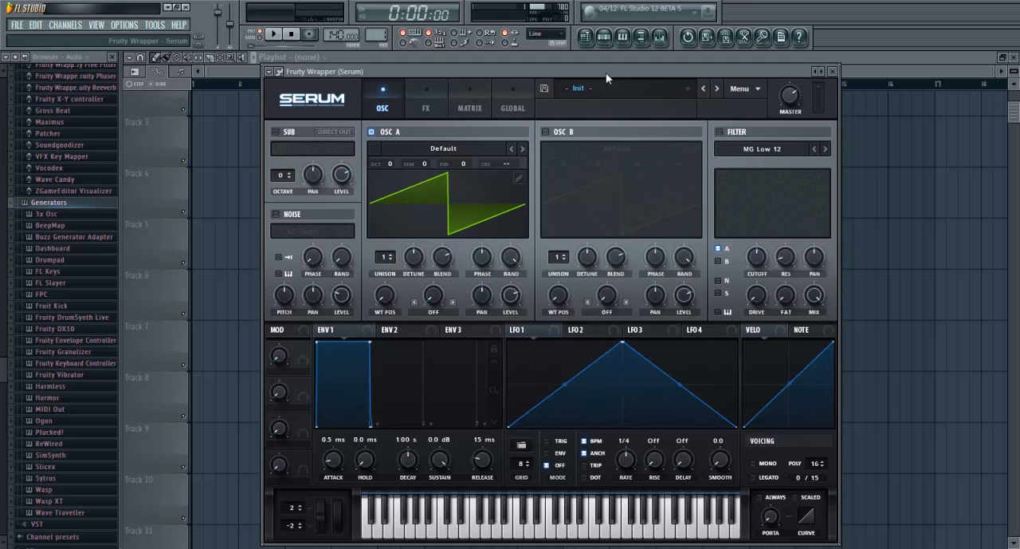
{"action": "left_click_drag", "start_coordinate": [606, 73], "coordinate": [593, 60]}
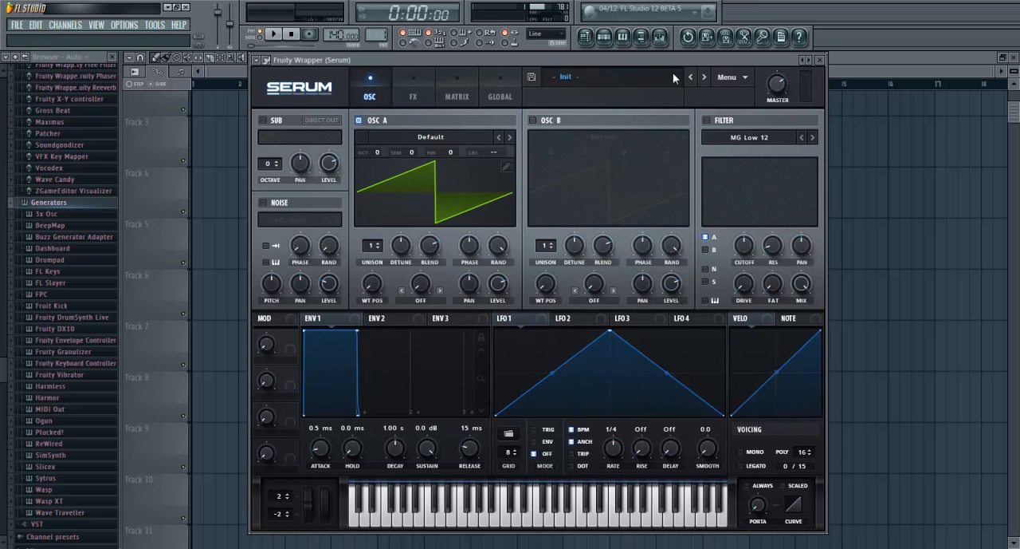
{"action": "left_click", "coordinate": [436, 137]}
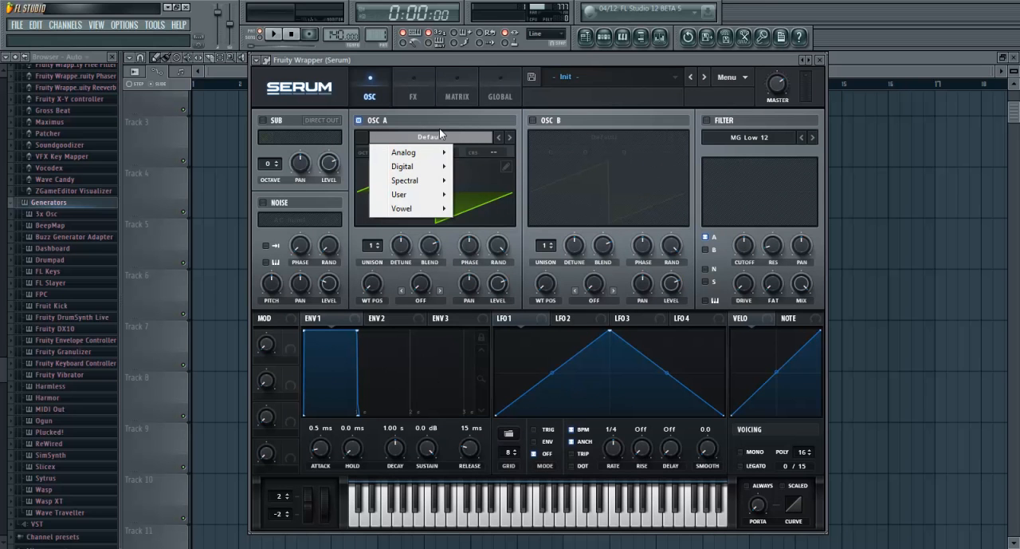
{"action": "mouse_move", "coordinate": [414, 147]}
{"action": "left_click", "coordinate": [450, 128]}
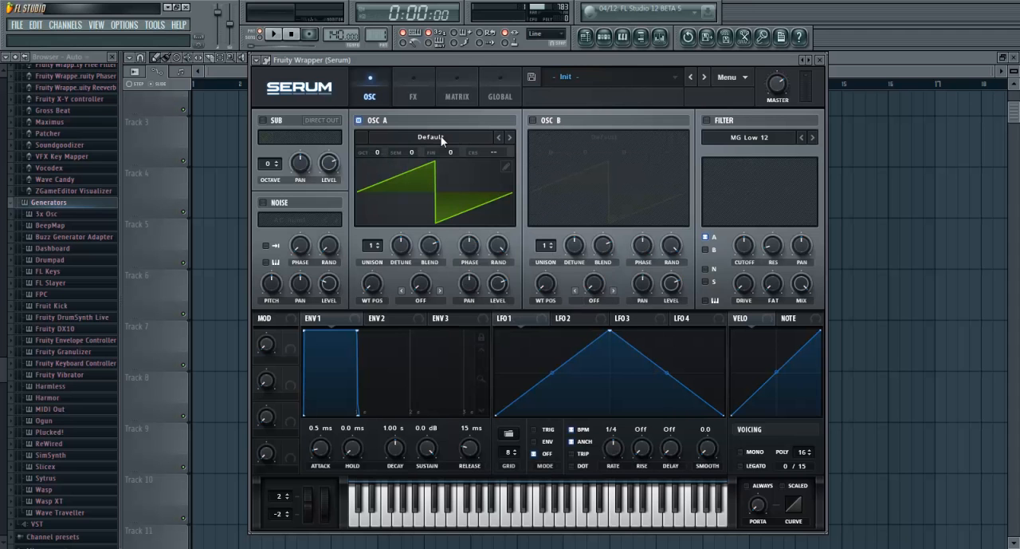
{"action": "left_click", "coordinate": [442, 139]}
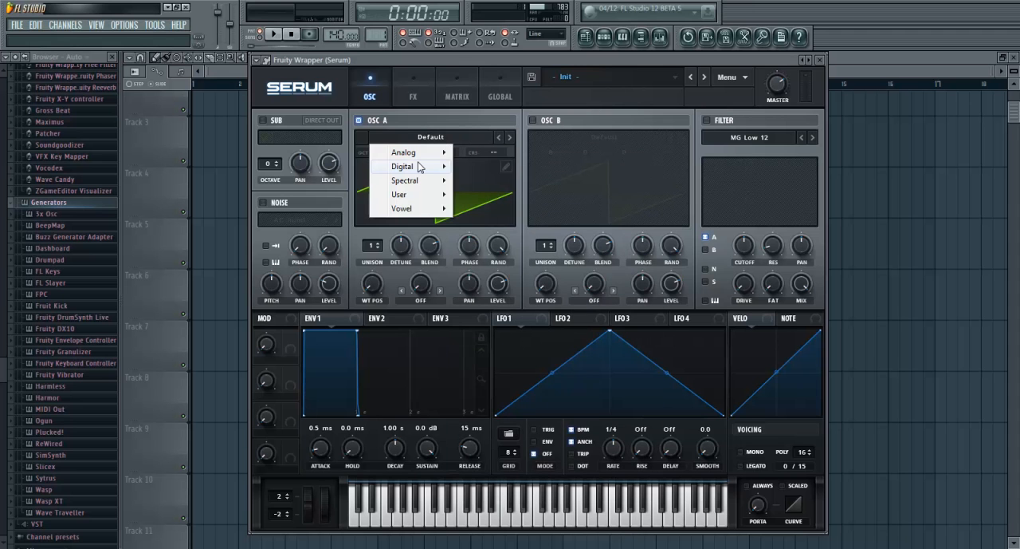
{"action": "mouse_move", "coordinate": [410, 154]}
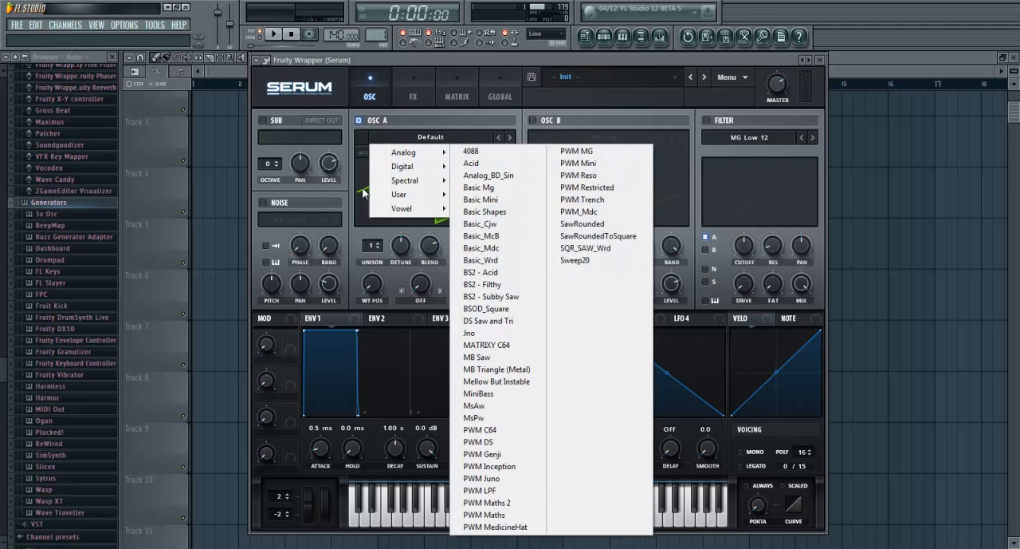
{"action": "left_click", "coordinate": [399, 115]}
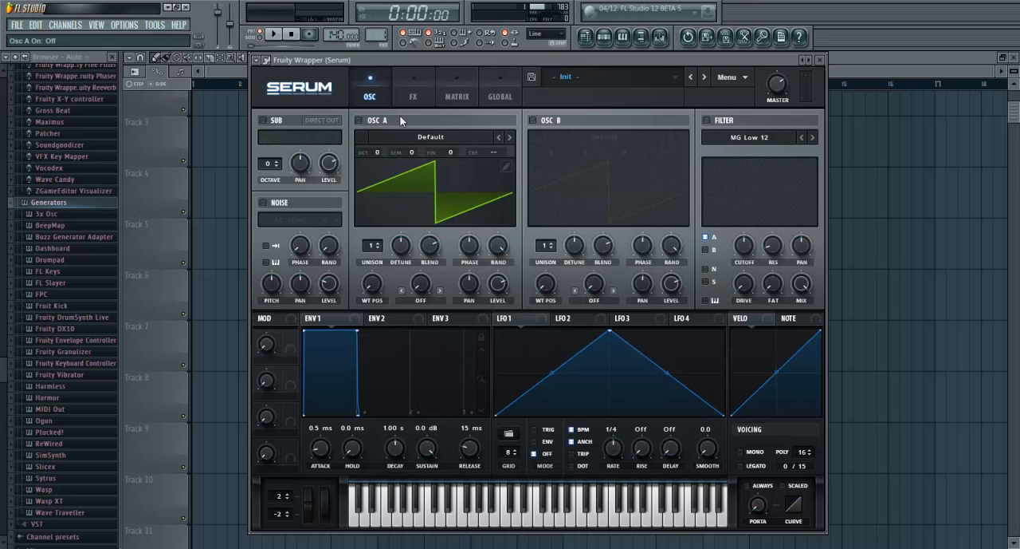
Load the Digital wavetable Dull_toy into oscillator A and set its octave to -2
{"action": "left_click", "coordinate": [403, 138]}
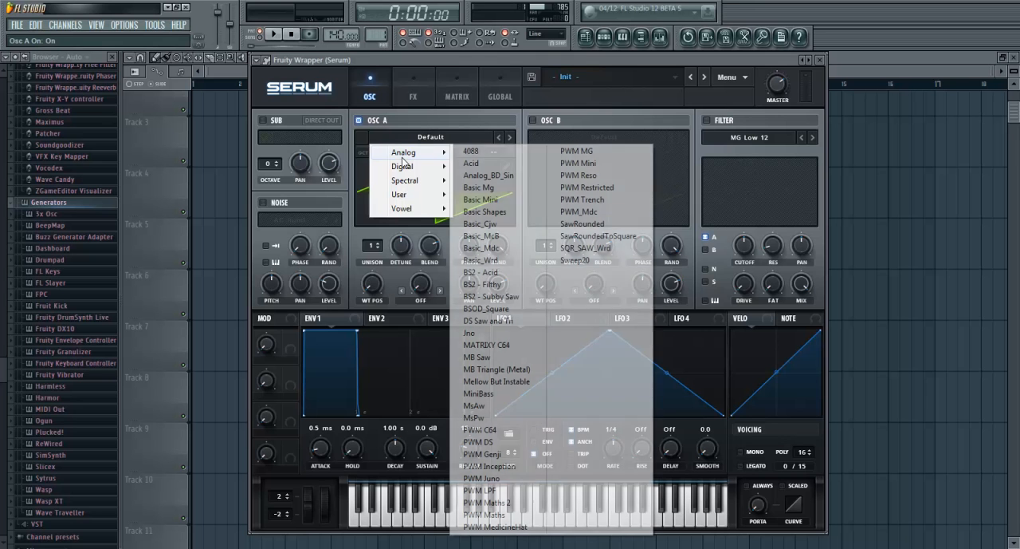
{"action": "mouse_move", "coordinate": [401, 179]}
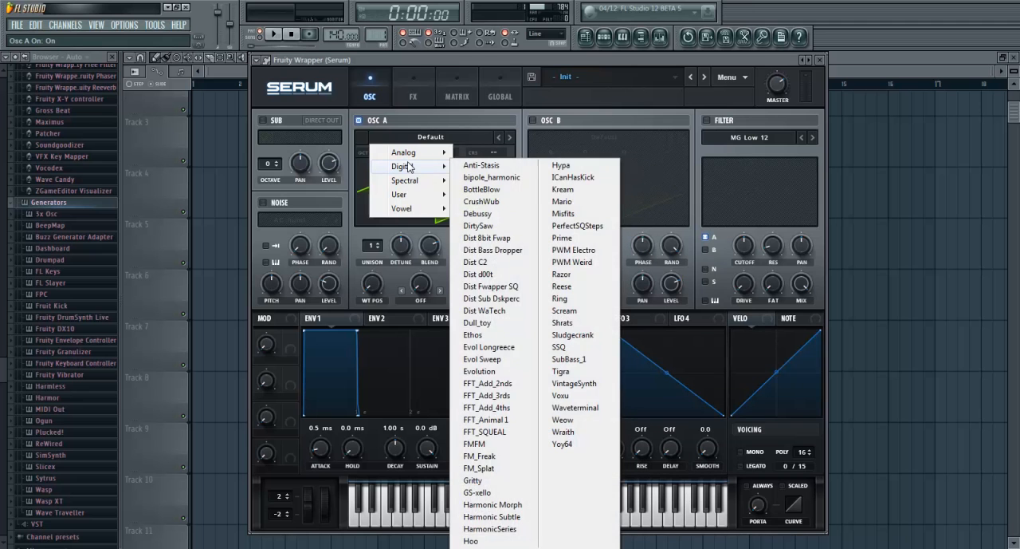
{"action": "left_click", "coordinate": [481, 323]}
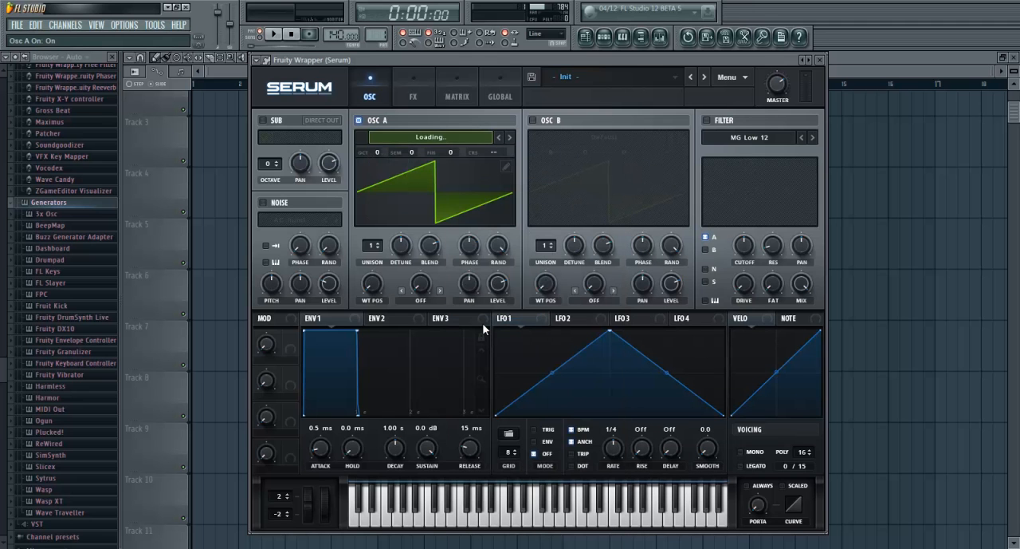
{"action": "left_click_drag", "start_coordinate": [373, 158], "coordinate": [387, 225]}
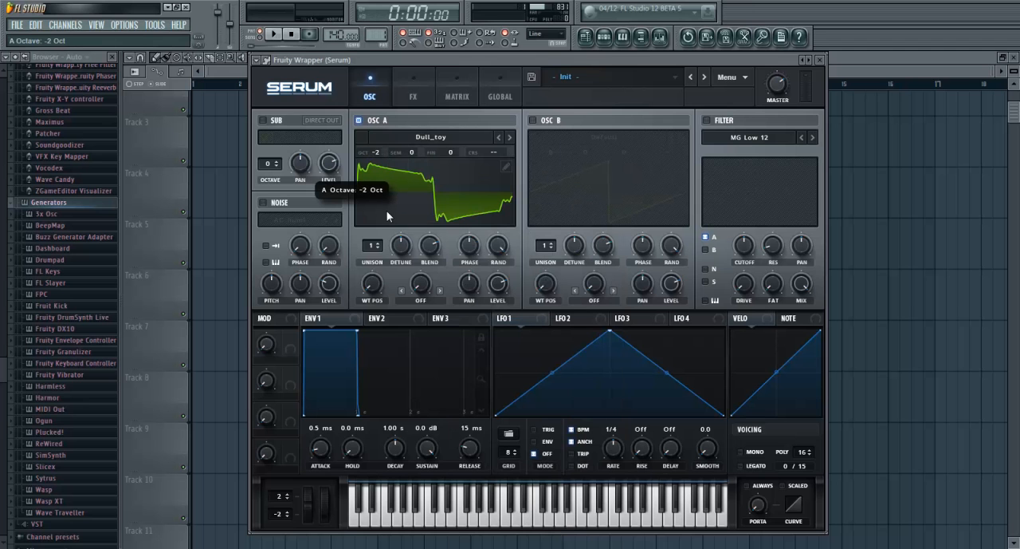
{"action": "left_click_drag", "start_coordinate": [532, 60], "coordinate": [524, 57]}
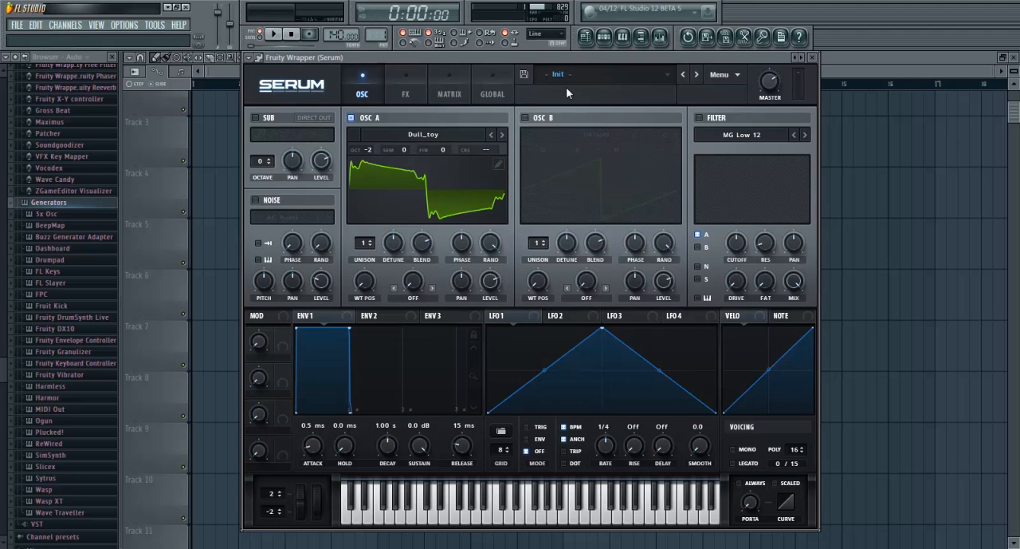
{"action": "mouse_move", "coordinate": [602, 56]}
{"action": "left_mouse_down"}
{"action": "mouse_move", "coordinate": [597, 44]}
{"action": "mouse_move", "coordinate": [603, 82]}
{"action": "mouse_move", "coordinate": [593, 63]}
{"action": "left_mouse_up"}
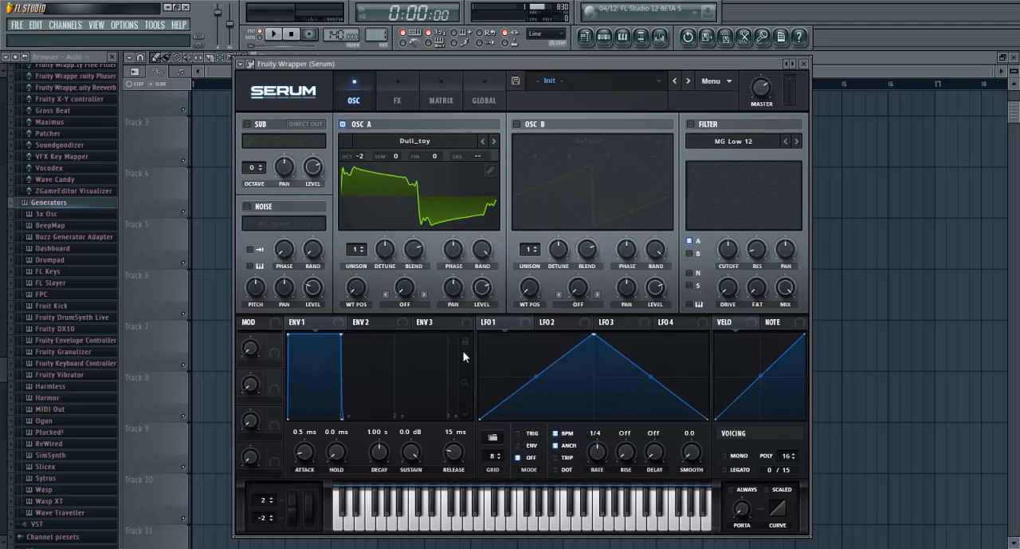
Assign LFO 1 to oscillator A's level and set the LFO to Trig mode
{"action": "left_click_drag", "start_coordinate": [356, 289], "coordinate": [357, 275]}
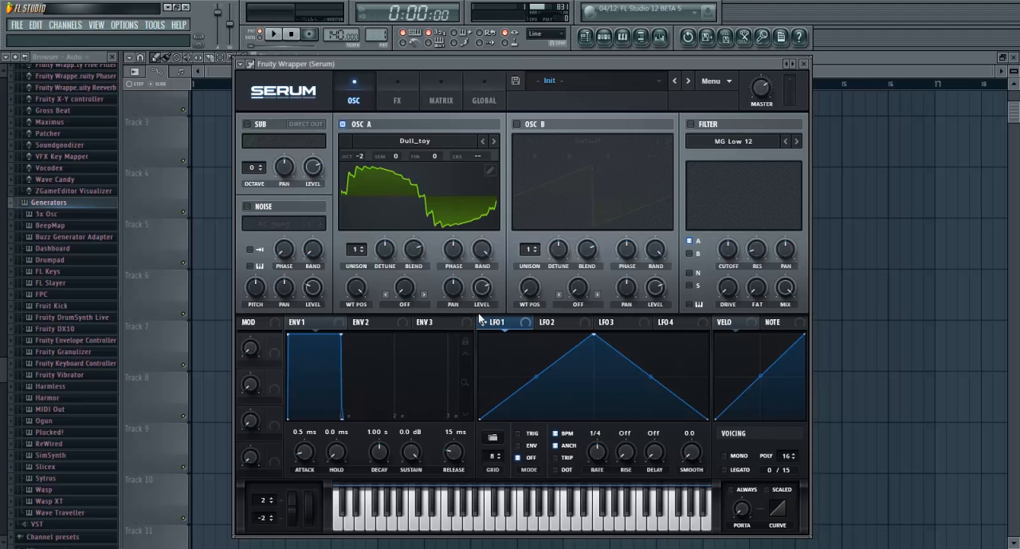
{"action": "left_click_drag", "start_coordinate": [482, 325], "coordinate": [470, 249]}
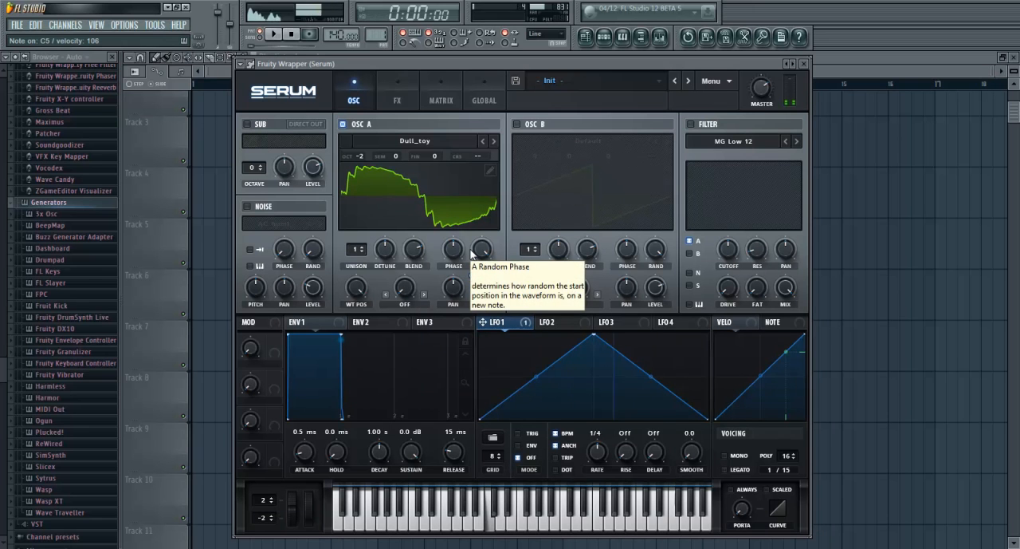
{"action": "left_click", "coordinate": [518, 433]}
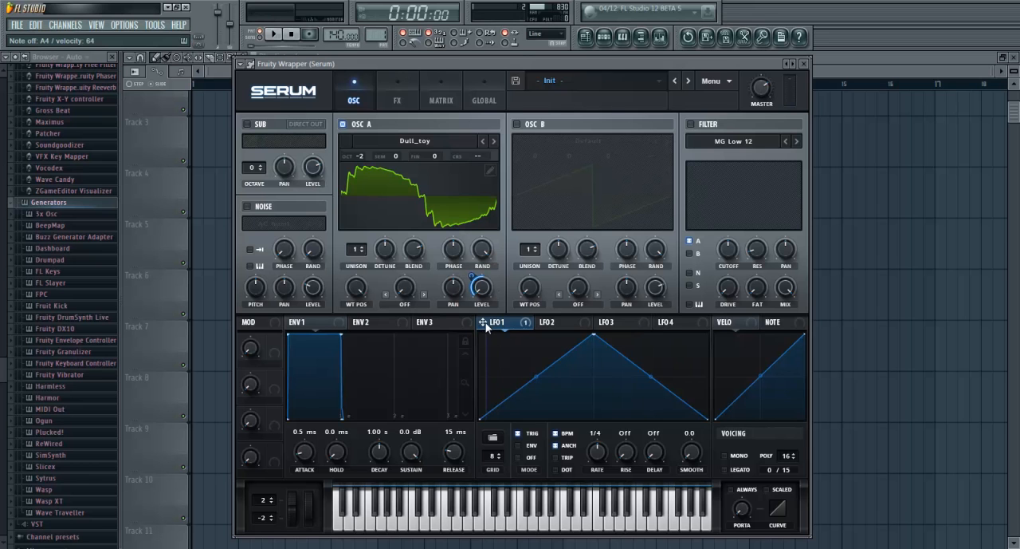
Assign LFO 1 to oscillator A's wavetable position
{"action": "left_click_drag", "start_coordinate": [481, 329], "coordinate": [350, 333]}
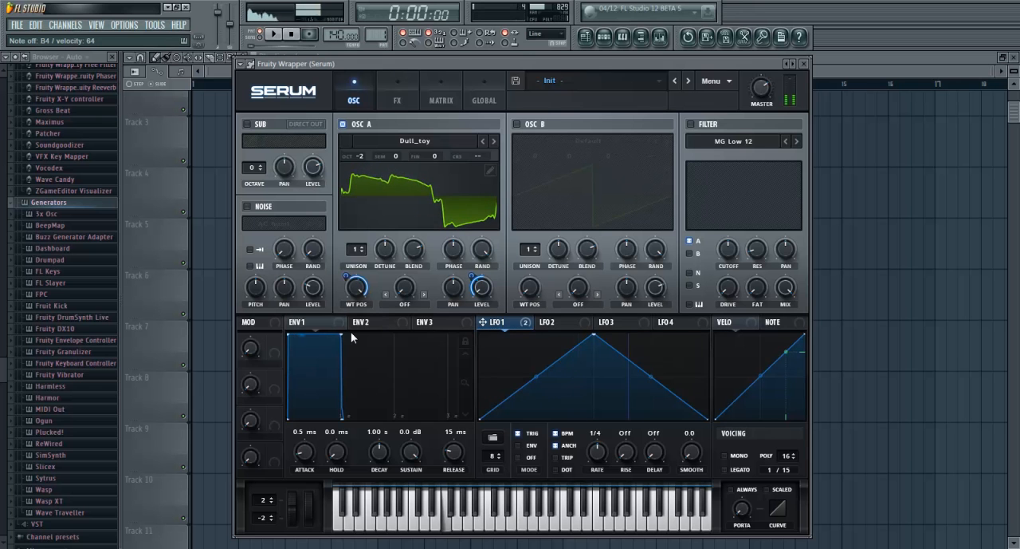
{"action": "right_click", "coordinate": [594, 452]}
{"action": "left_click", "coordinate": [598, 449]}
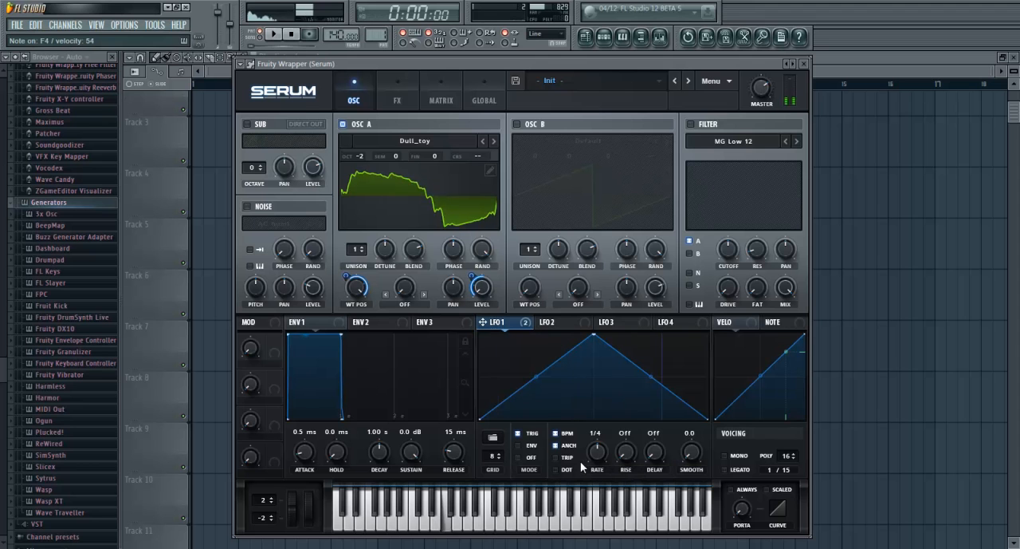
{"action": "left_click", "coordinate": [691, 124]}
{"action": "left_click", "coordinate": [718, 141]}
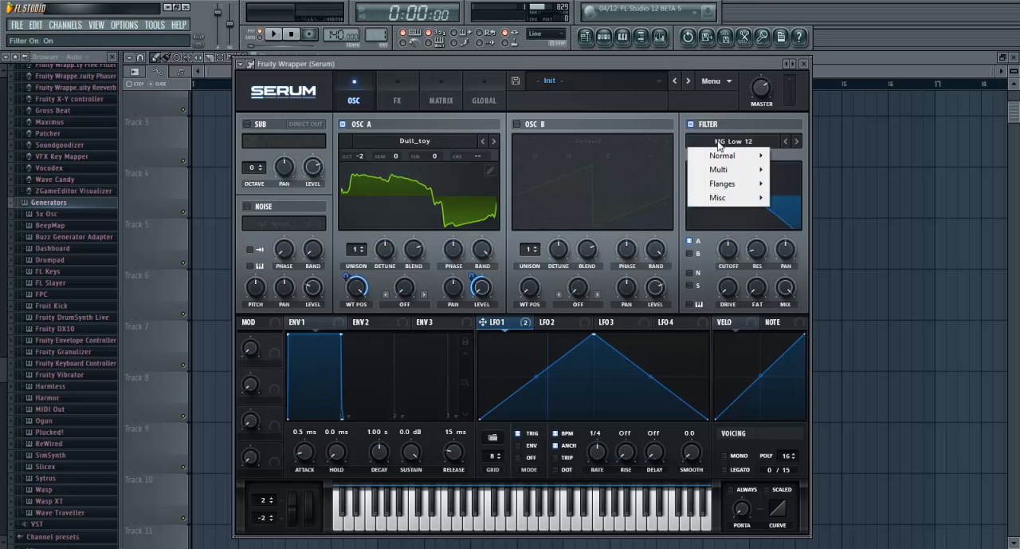
{"action": "mouse_move", "coordinate": [737, 169]}
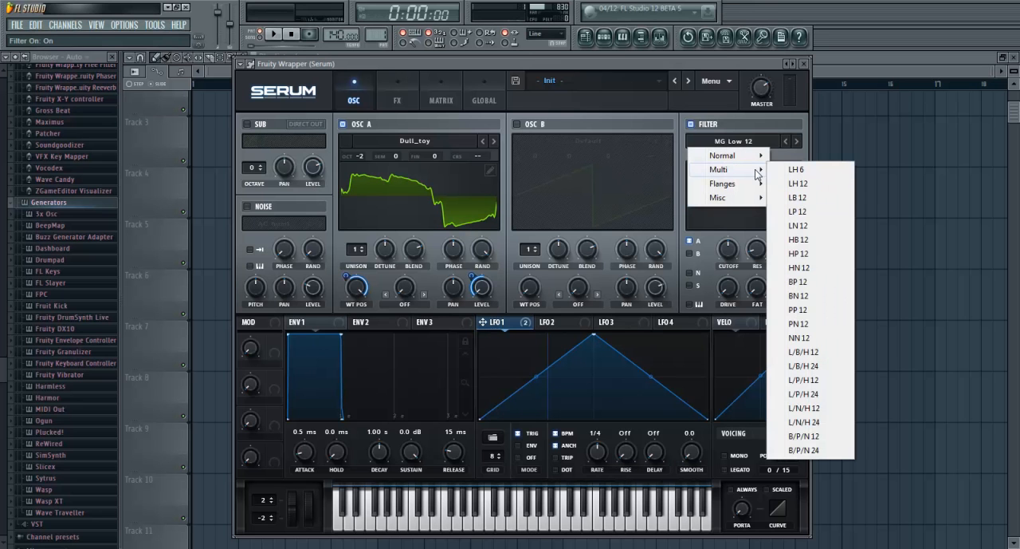
{"action": "mouse_move", "coordinate": [746, 186]}
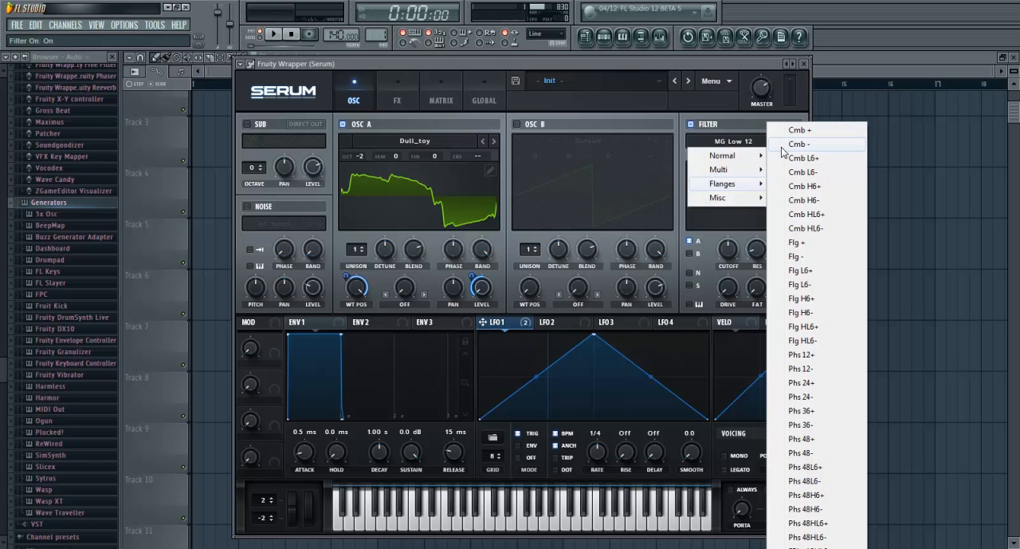
{"action": "left_click", "coordinate": [728, 127]}
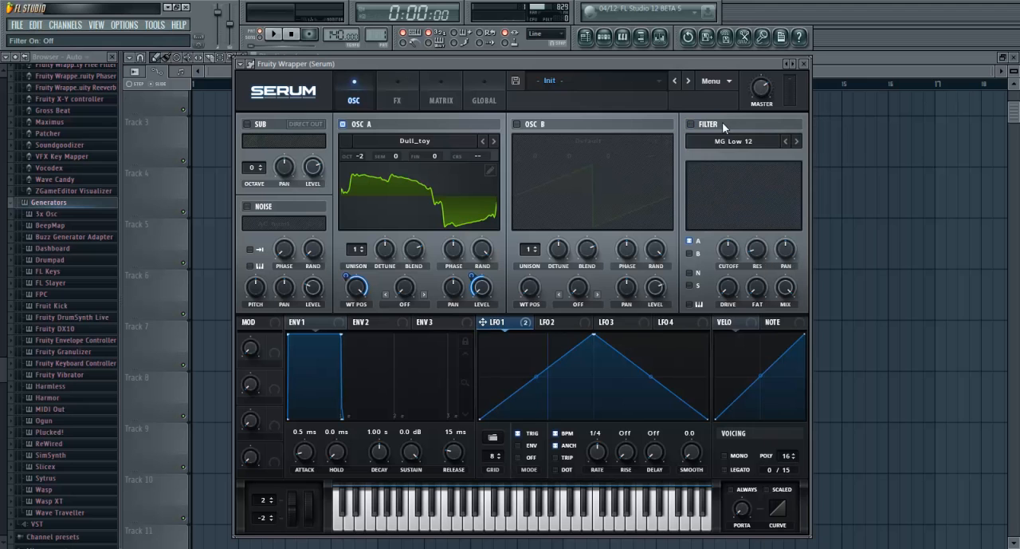
Set the filter type to Band 24 and assign LFO 1 to the filter cutoff
{"action": "left_click", "coordinate": [738, 142]}
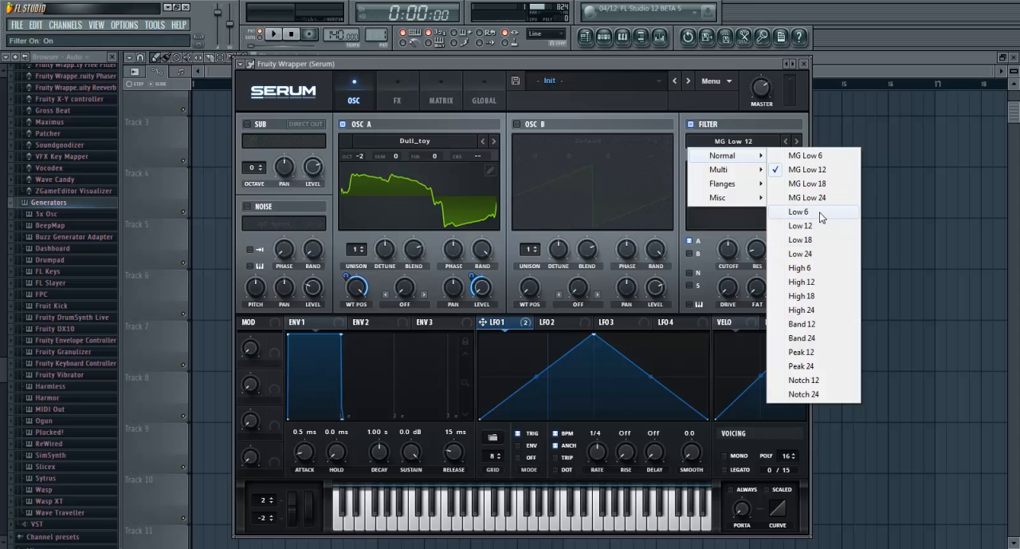
{"action": "left_click", "coordinate": [814, 339]}
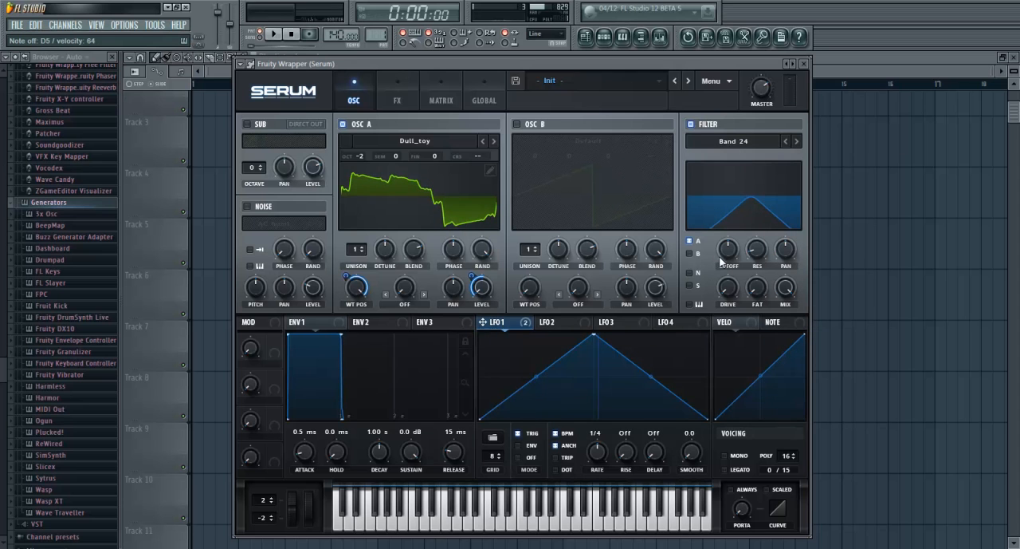
{"action": "left_click_drag", "start_coordinate": [482, 327], "coordinate": [728, 249]}
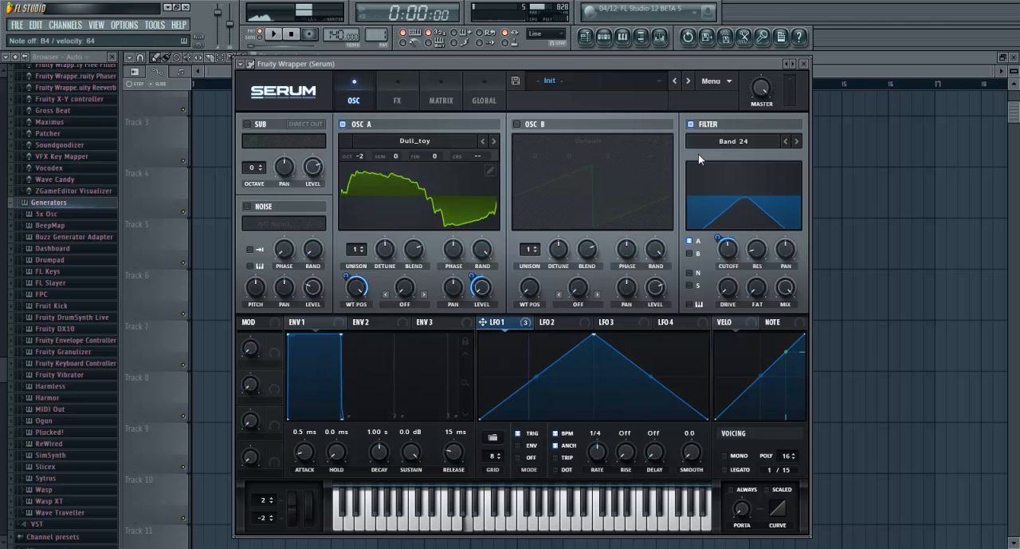
Raise the filter drive and turn down the master level
{"action": "left_click_drag", "start_coordinate": [723, 291], "coordinate": [722, 222]}
{"action": "left_click_drag", "start_coordinate": [769, 88], "coordinate": [762, 123]}
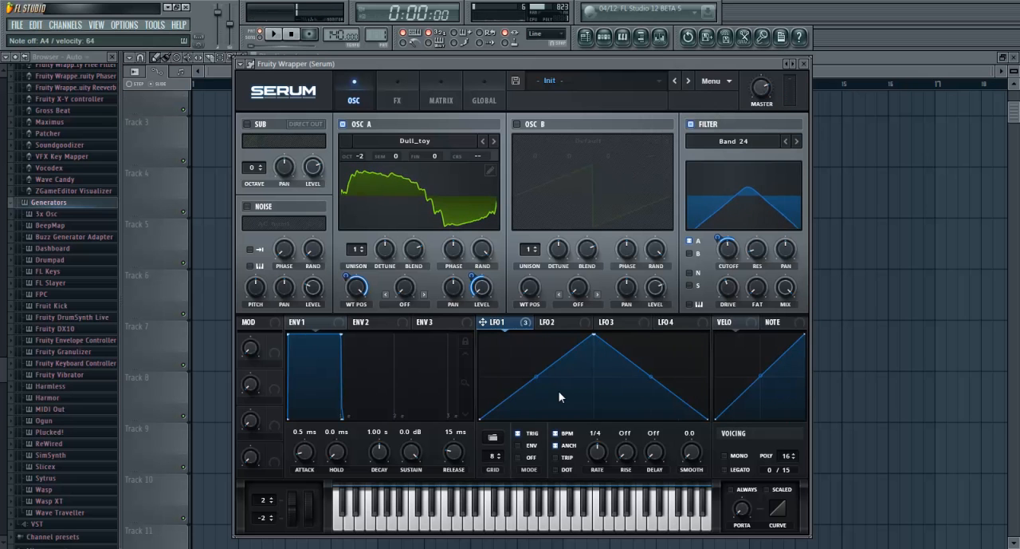
Change the filter type to the Flanges option Cmb - and lower its cutoff to about 78 Hz
{"action": "left_click", "coordinate": [741, 144]}
{"action": "mouse_move", "coordinate": [739, 169]}
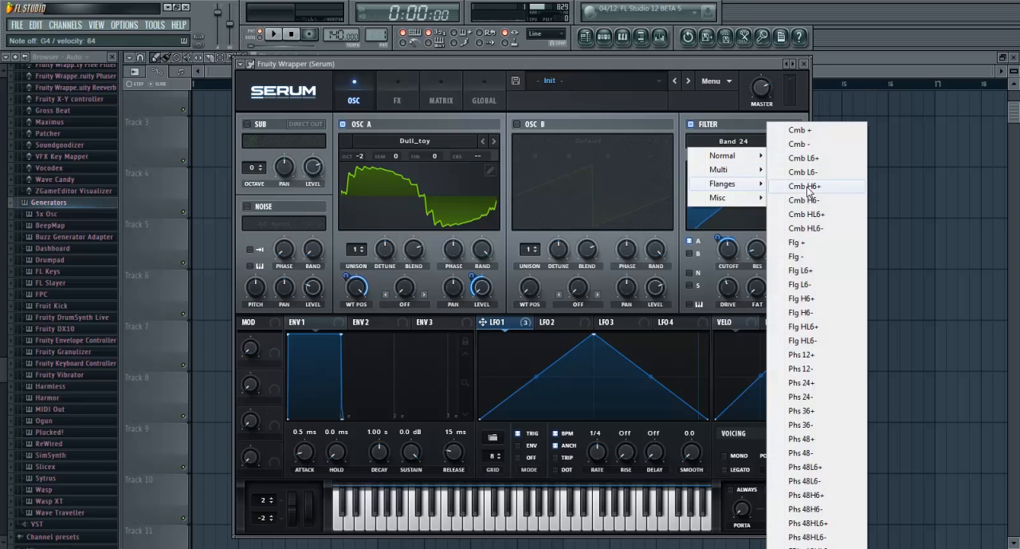
{"action": "left_click", "coordinate": [839, 145]}
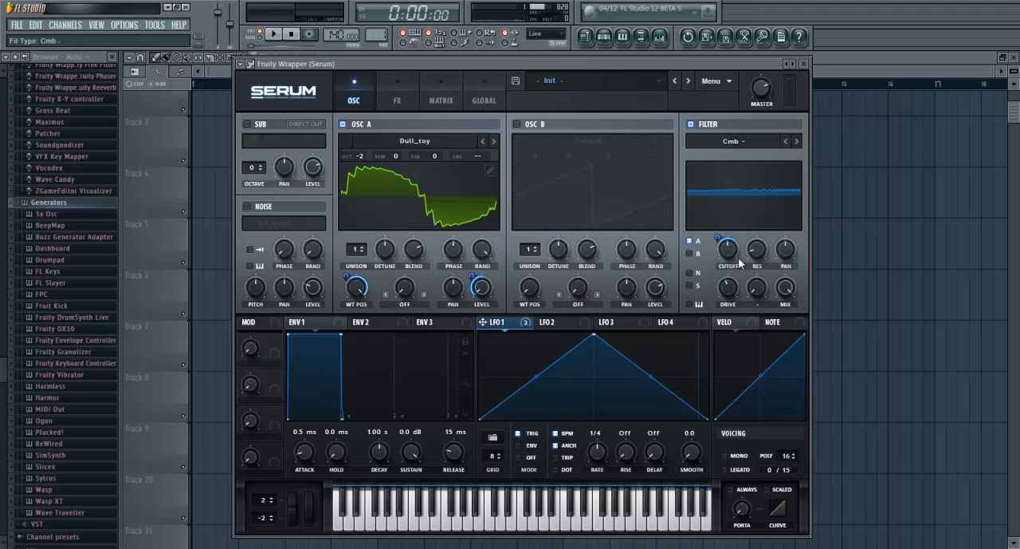
{"action": "left_click_drag", "start_coordinate": [721, 240], "coordinate": [727, 283]}
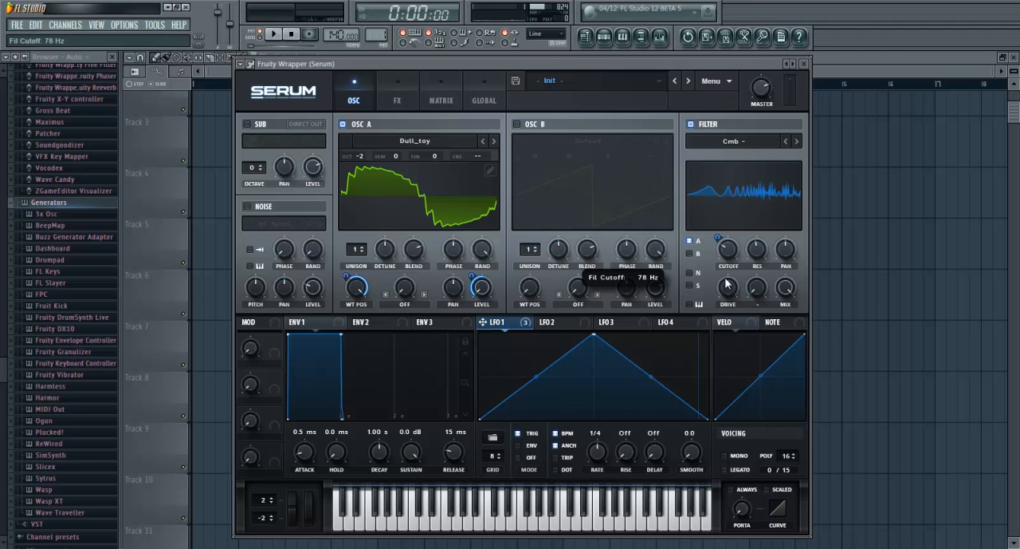
{"action": "left_click_drag", "start_coordinate": [728, 250], "coordinate": [725, 244]}
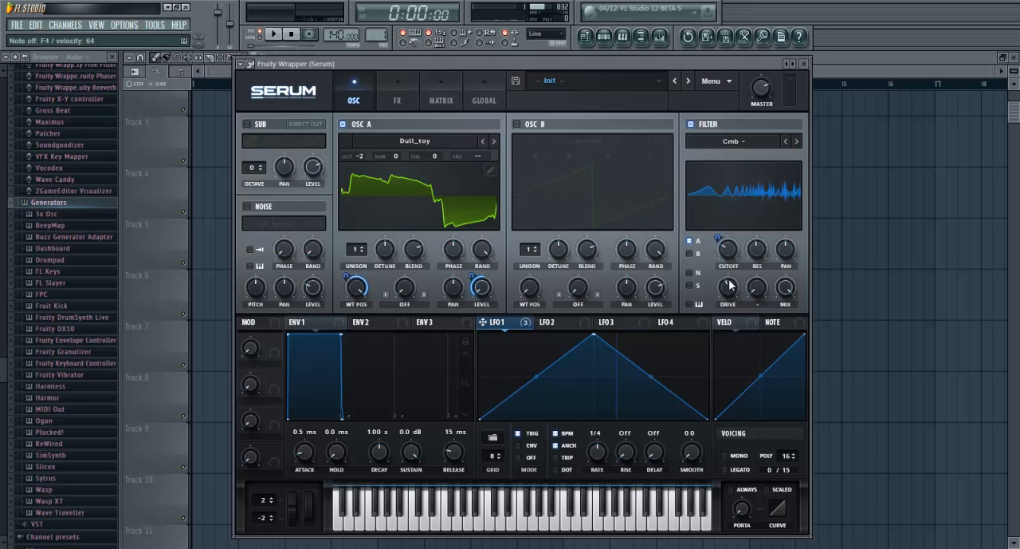
Bend both slopes of the LFO 1 triangle inward into a pointed peak, curving the rising slope more
{"action": "left_click_drag", "start_coordinate": [538, 378], "coordinate": [540, 384]}
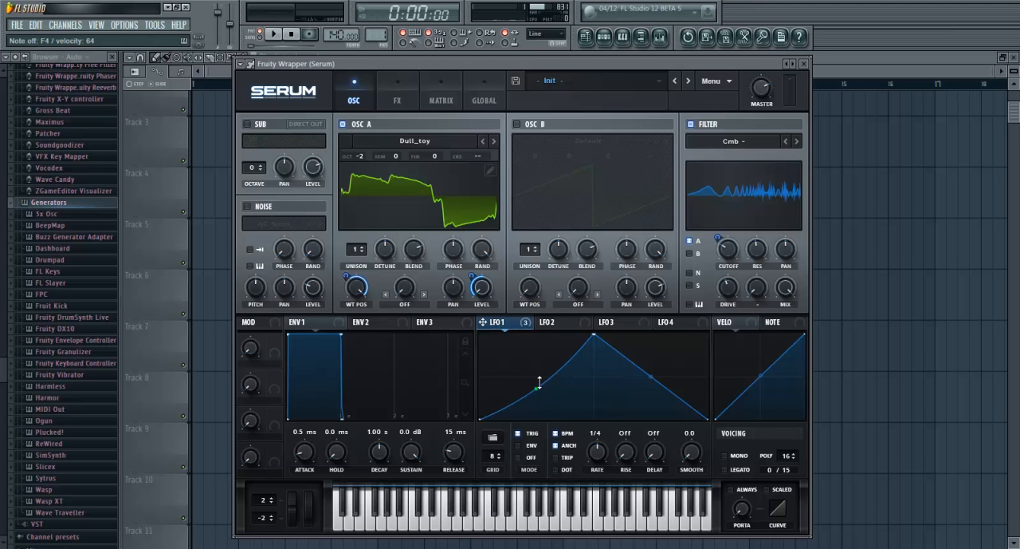
{"action": "left_click_drag", "start_coordinate": [651, 380], "coordinate": [650, 376]}
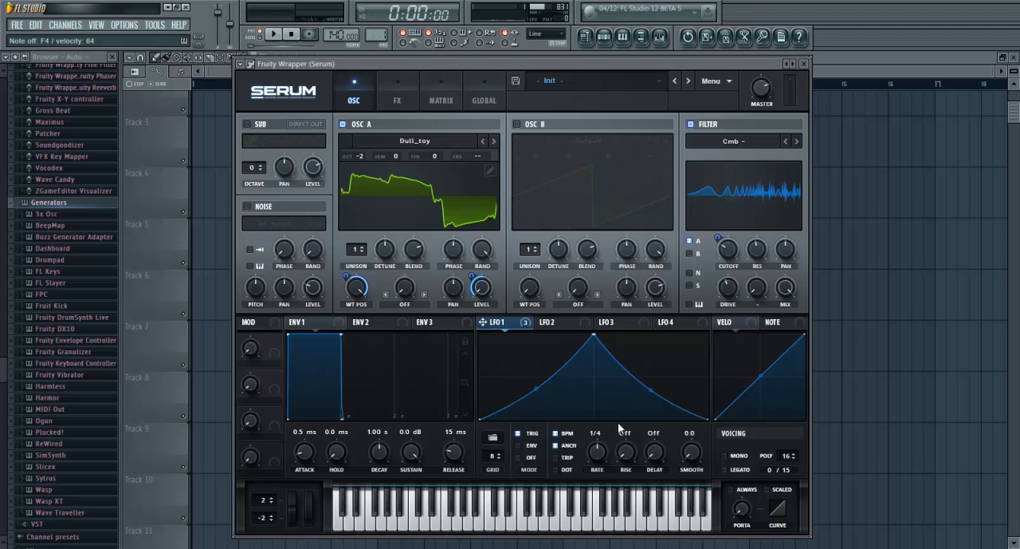
{"action": "left_click_drag", "start_coordinate": [540, 388], "coordinate": [541, 394]}
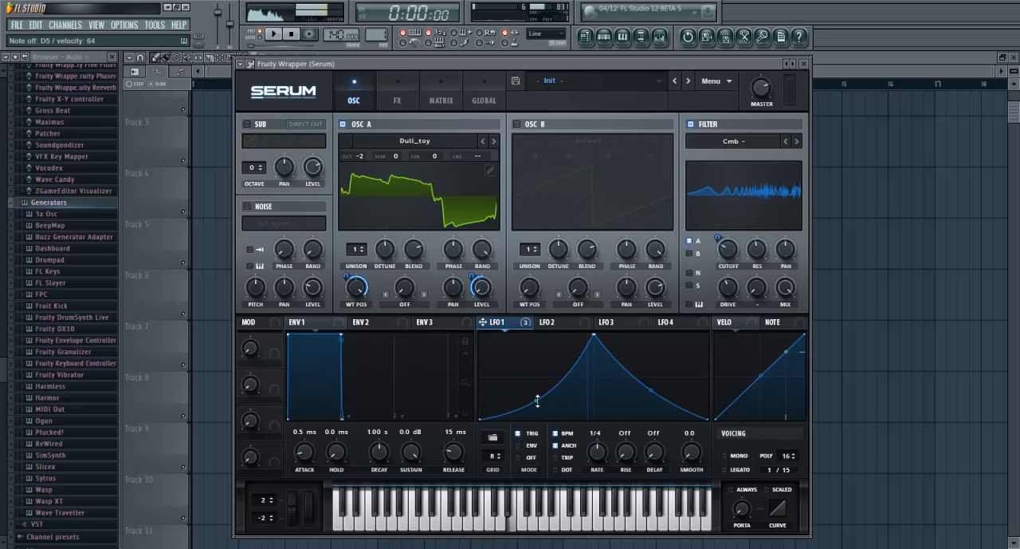
Ease the rising slope of LFO 1 to match the falling one and set oscillator A's warp mode to Bend +
{"action": "left_click_drag", "start_coordinate": [541, 394], "coordinate": [535, 392]}
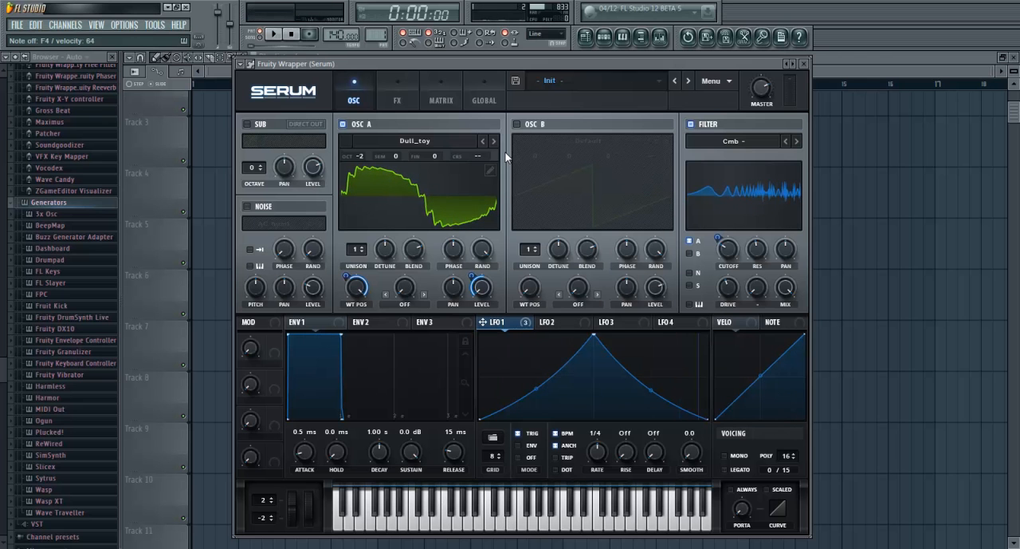
{"action": "left_click", "coordinate": [407, 303]}
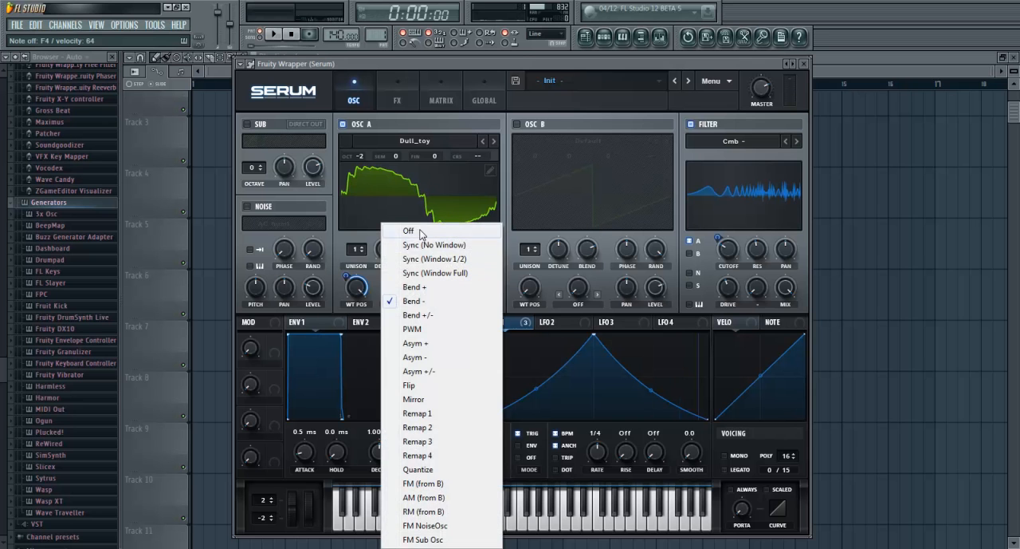
{"action": "left_click", "coordinate": [420, 231]}
{"action": "left_click", "coordinate": [405, 303]}
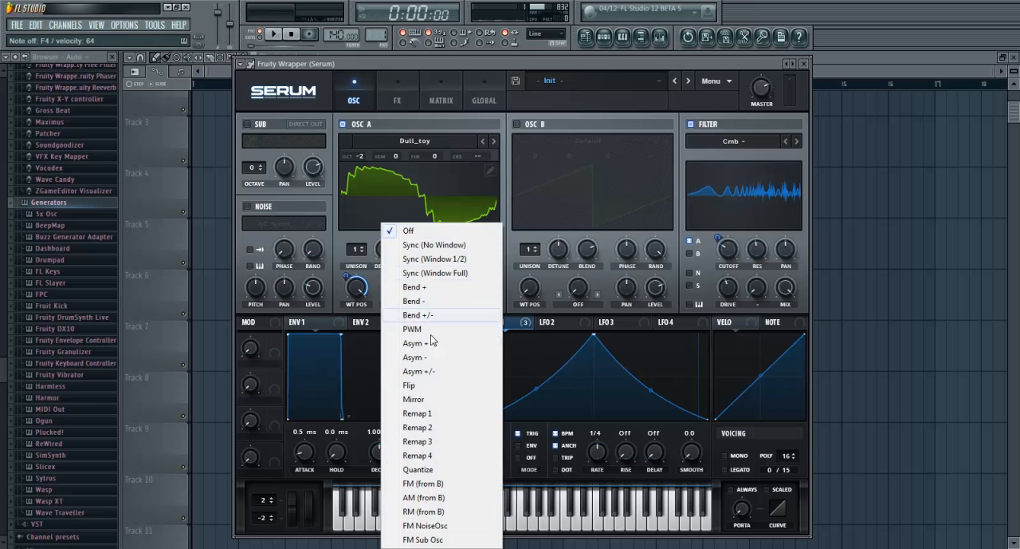
{"action": "left_click", "coordinate": [414, 286]}
{"action": "left_click_drag", "start_coordinate": [407, 278], "coordinate": [414, 406]}
Apply the Multis preset formula z=((q%2)==1)?in:0 to oscillator A's wavetable and return to the oscillator view
{"action": "left_click", "coordinate": [486, 173]}
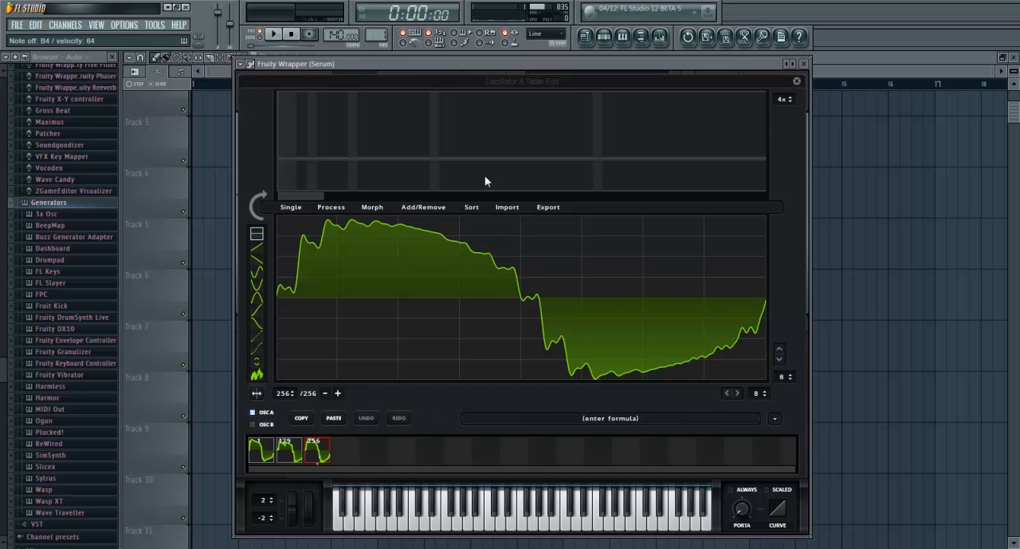
{"action": "left_click", "coordinate": [772, 420]}
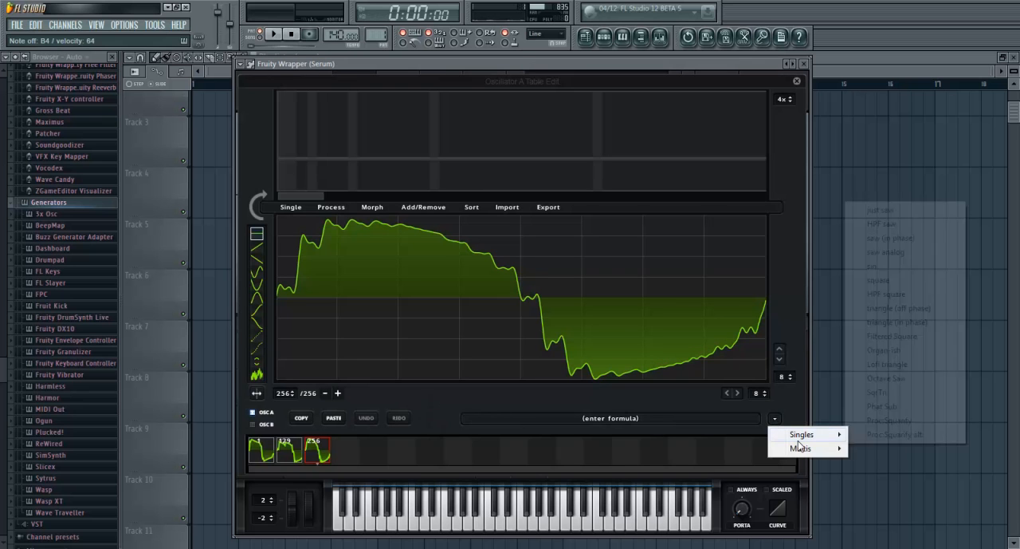
{"action": "mouse_move", "coordinate": [800, 453]}
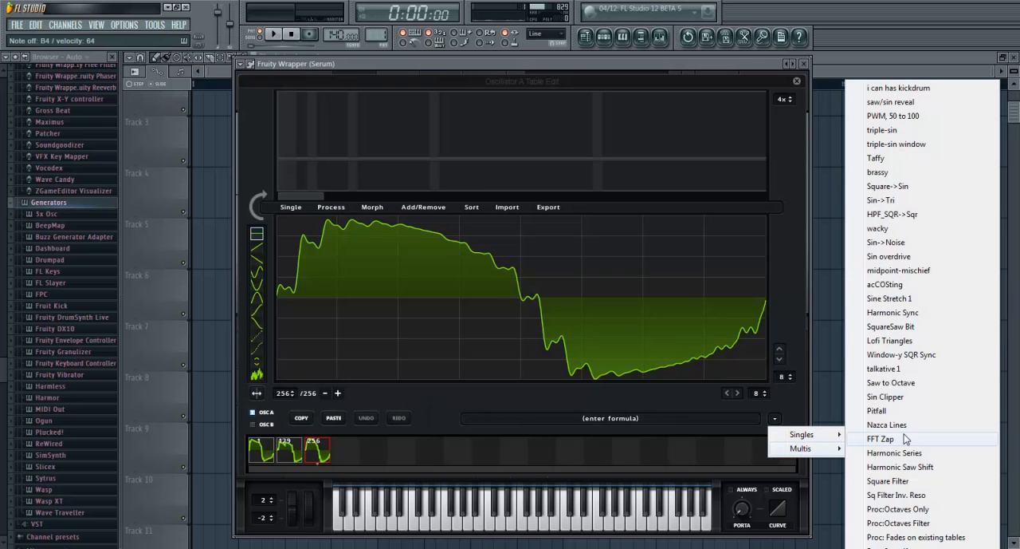
{"action": "left_click", "coordinate": [858, 546]}
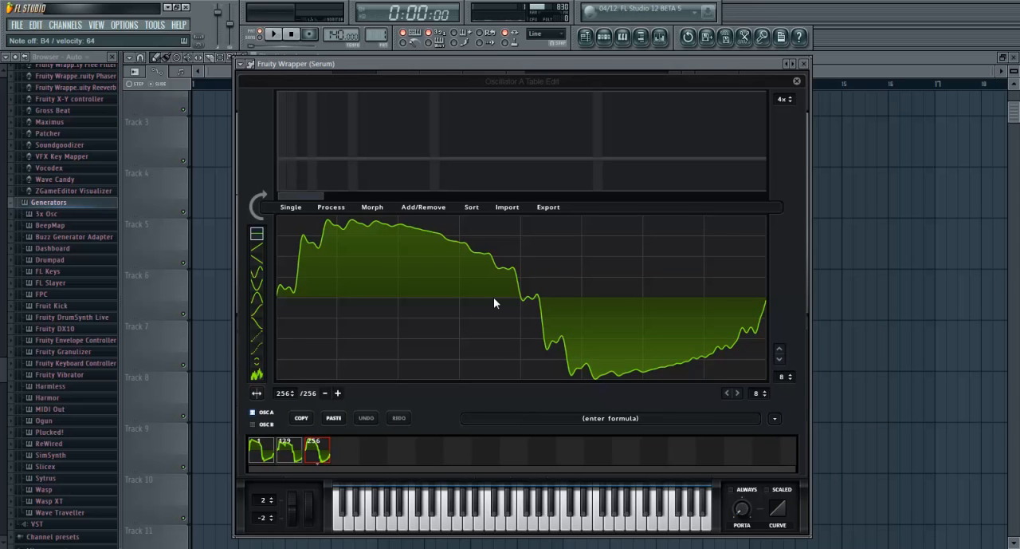
{"action": "left_click", "coordinate": [773, 420]}
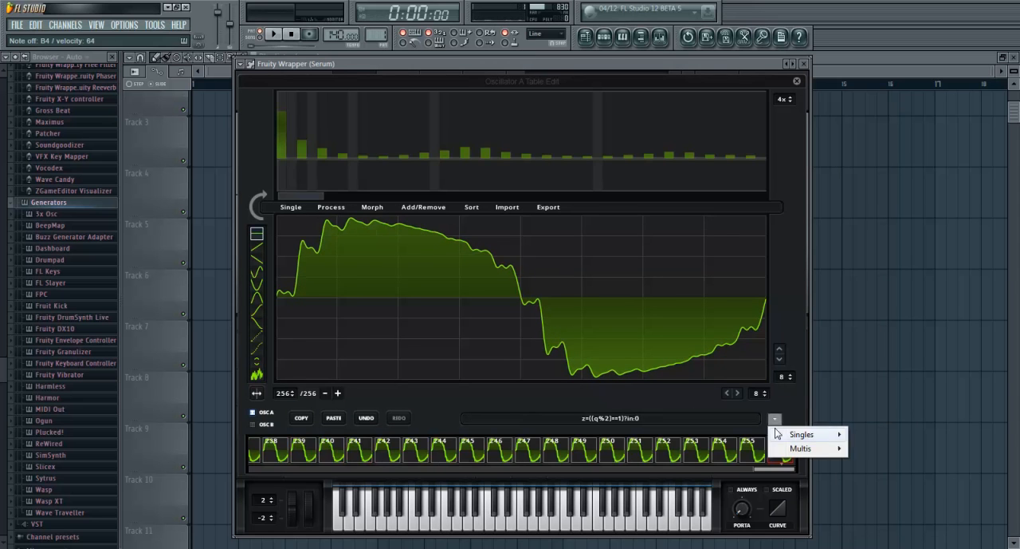
{"action": "left_click", "coordinate": [797, 80]}
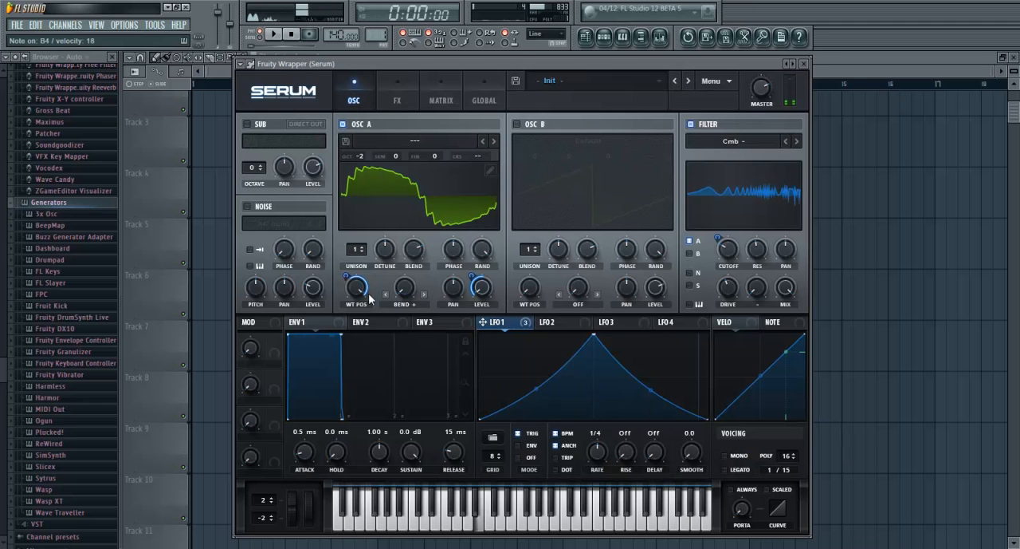
Try higher filter cutoff settings and remove all modulators from the filter cutoff
{"action": "left_click_drag", "start_coordinate": [727, 248], "coordinate": [755, 220]}
{"action": "mouse_move", "coordinate": [728, 253]}
{"action": "left_mouse_down"}
{"action": "mouse_move", "coordinate": [720, 201]}
{"action": "mouse_move", "coordinate": [732, 280]}
{"action": "mouse_move", "coordinate": [731, 254]}
{"action": "left_mouse_up"}
{"action": "right_click", "coordinate": [731, 253]}
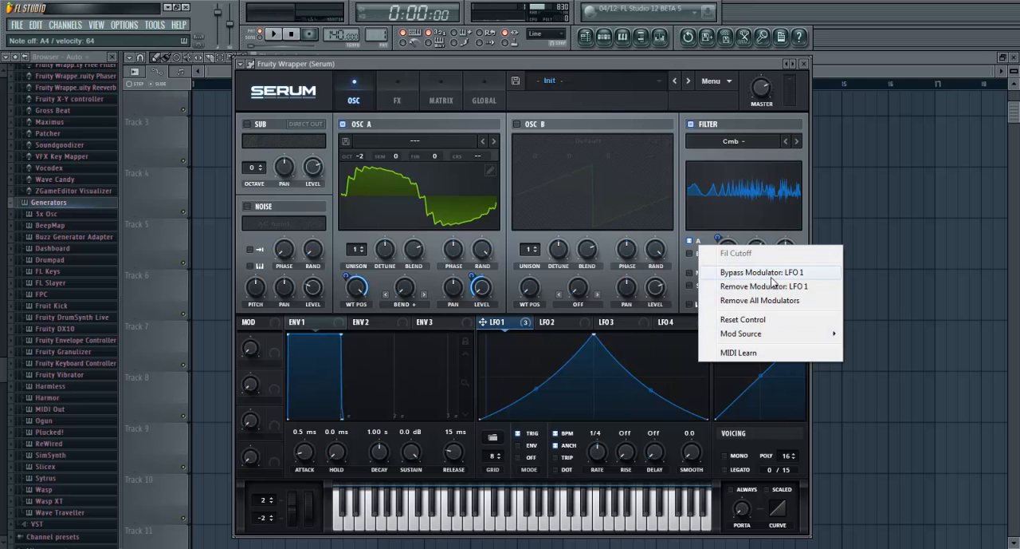
{"action": "left_click", "coordinate": [767, 301]}
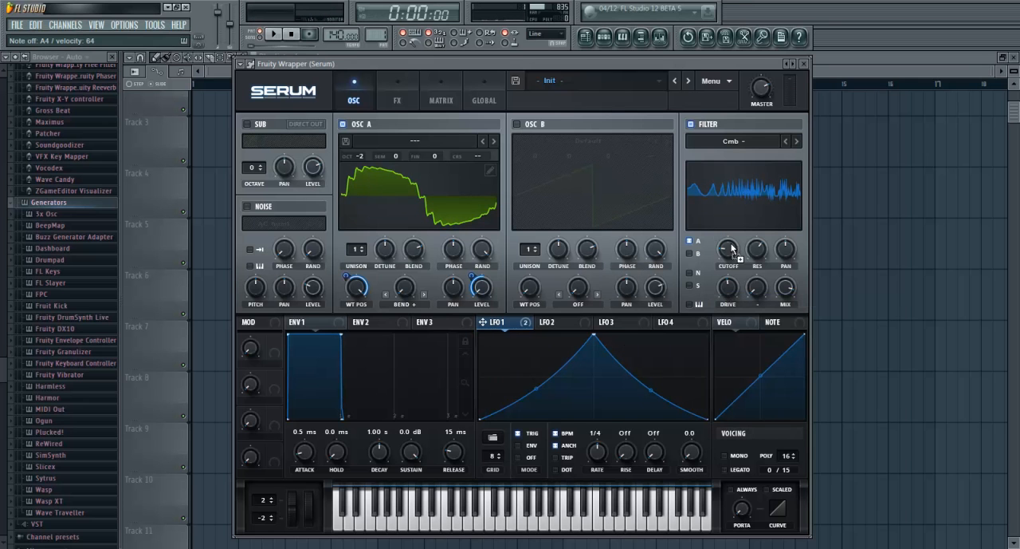
Assign LFO 1 to the filter cutoff again and fine-tune the cutoff to a low setting
{"action": "left_click_drag", "start_coordinate": [719, 237], "coordinate": [713, 293]}
{"action": "left_click_drag", "start_coordinate": [726, 253], "coordinate": [725, 251]}
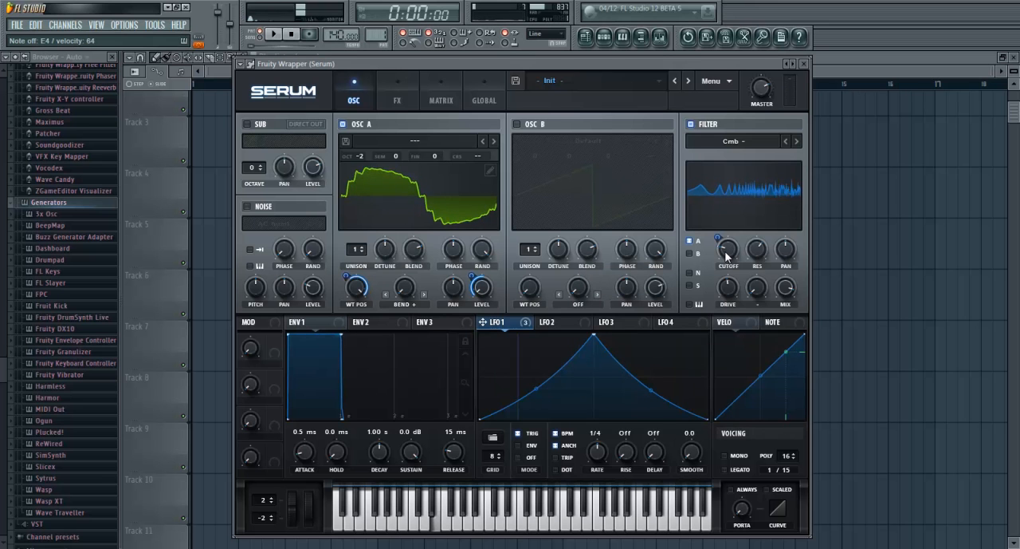
{"action": "mouse_move", "coordinate": [728, 246]}
{"action": "mouse_move", "coordinate": [728, 248]}
{"action": "left_mouse_down"}
{"action": "mouse_move", "coordinate": [729, 270]}
{"action": "mouse_move", "coordinate": [732, 248]}
{"action": "left_mouse_up"}
Enable the Hyper/Dimension effect with Hyper rate 0%, lower the Dimension size, raise its mix and turn on Retrig
{"action": "left_click", "coordinate": [397, 102]}
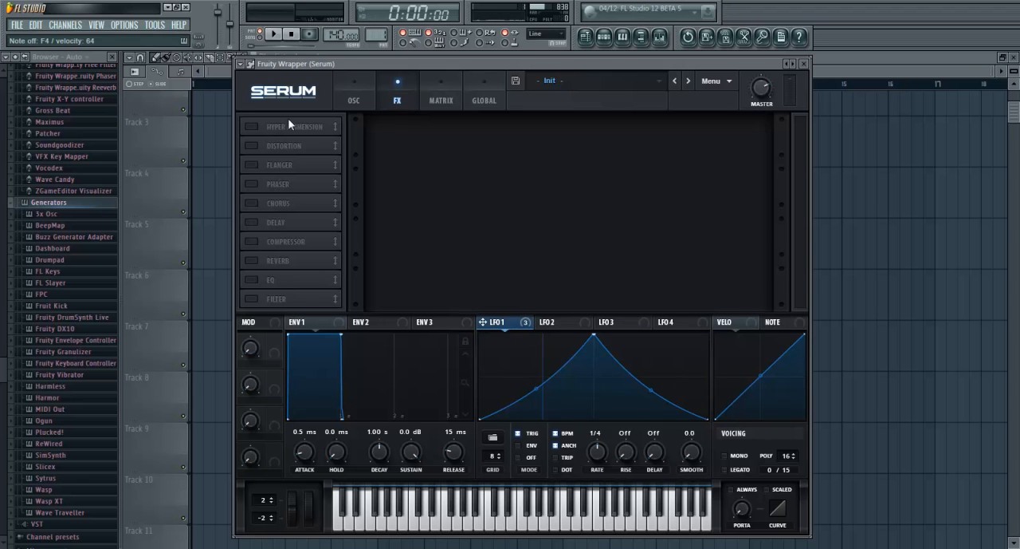
{"action": "left_click", "coordinate": [345, 107]}
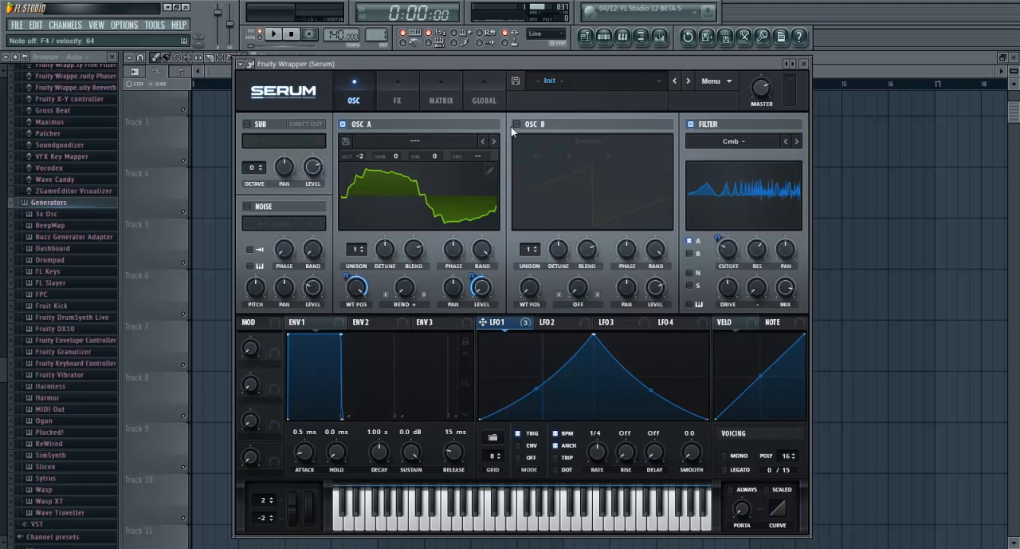
{"action": "left_click", "coordinate": [403, 98]}
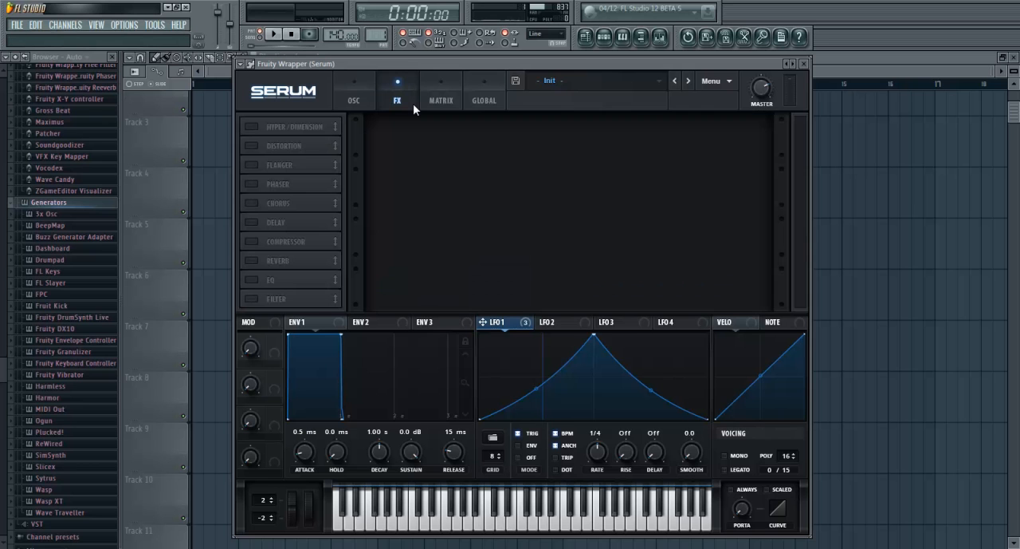
{"action": "left_click", "coordinate": [252, 127]}
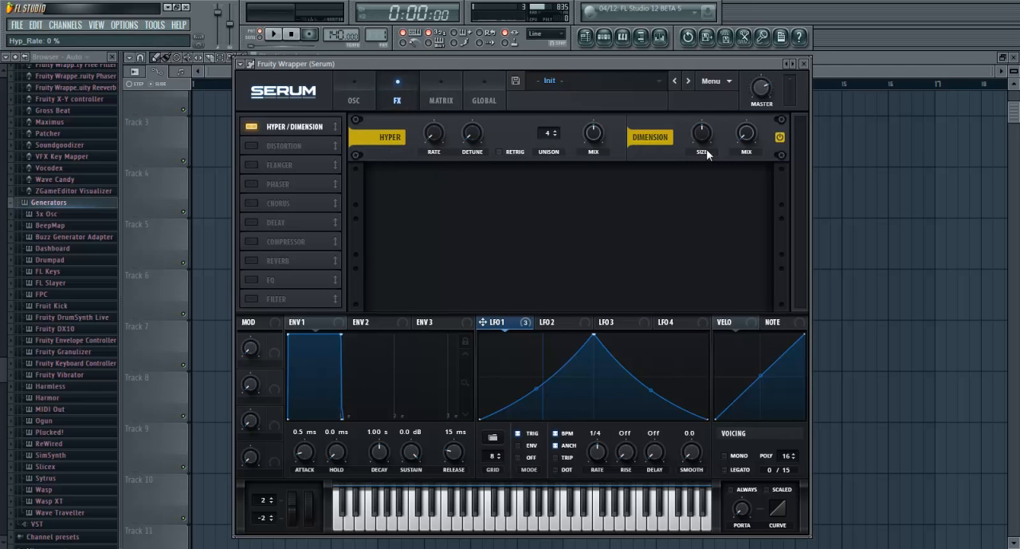
{"action": "left_click_drag", "start_coordinate": [701, 162], "coordinate": [701, 193]}
{"action": "left_click_drag", "start_coordinate": [701, 138], "coordinate": [702, 133]}
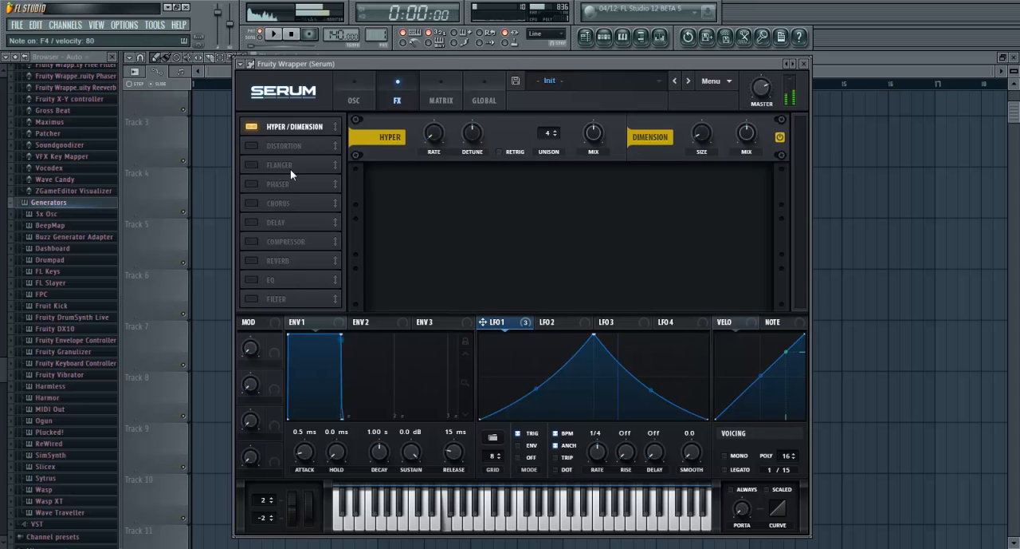
{"action": "left_click", "coordinate": [500, 153]}
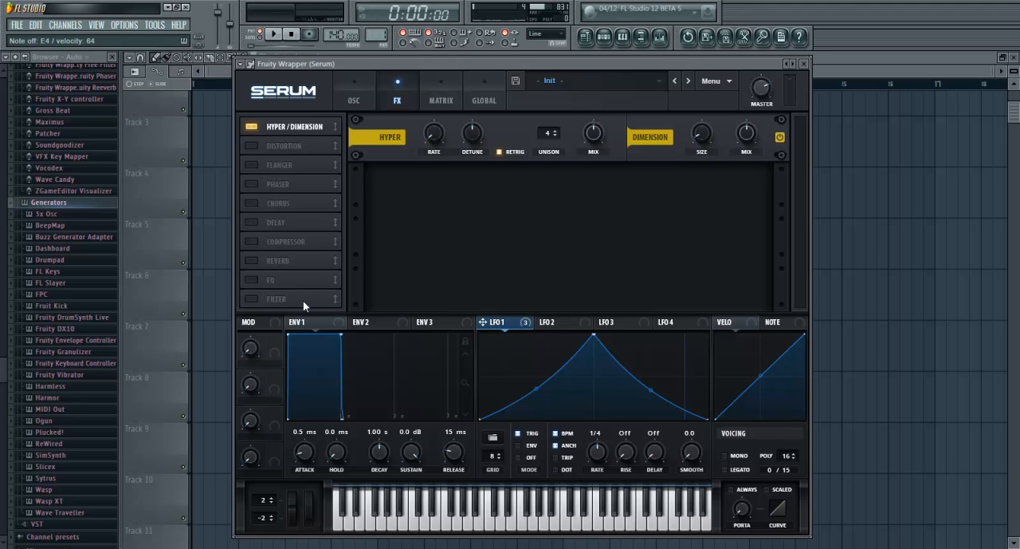
Enable the Filter effect, set its type to High 24 and lower its cutoff
{"action": "left_click", "coordinate": [252, 298]}
{"action": "left_click", "coordinate": [466, 189]}
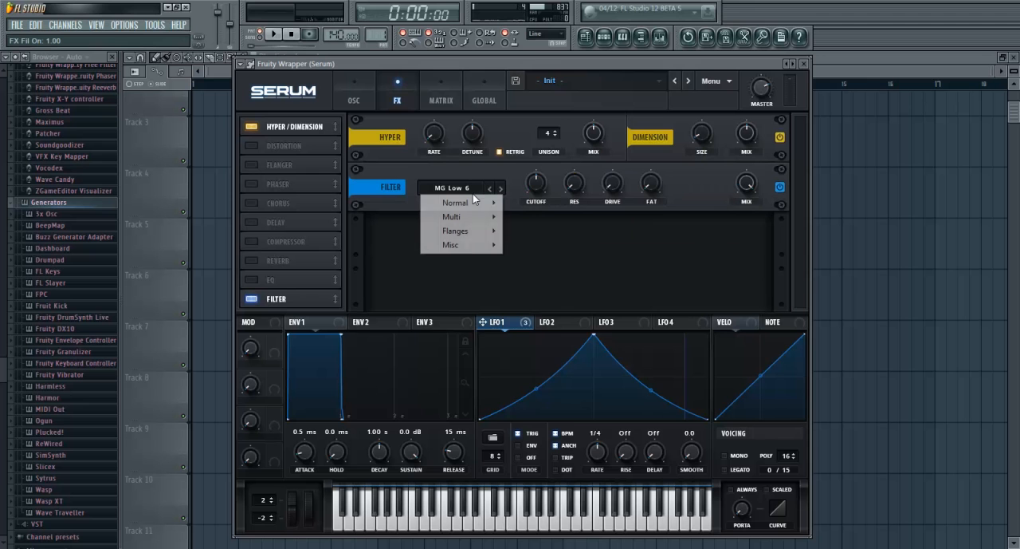
{"action": "mouse_move", "coordinate": [473, 218]}
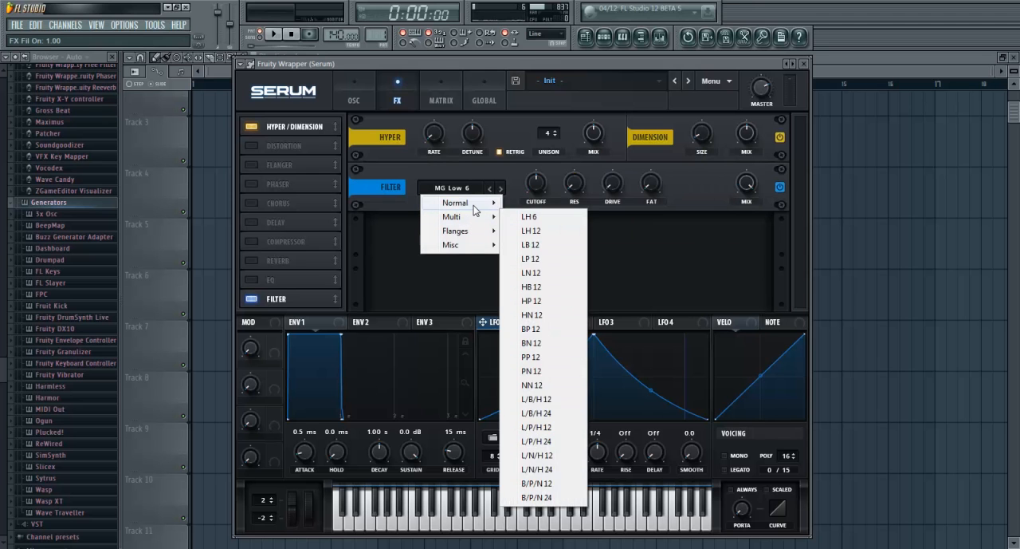
{"action": "left_click", "coordinate": [545, 363]}
{"action": "left_click_drag", "start_coordinate": [532, 189], "coordinate": [535, 205]}
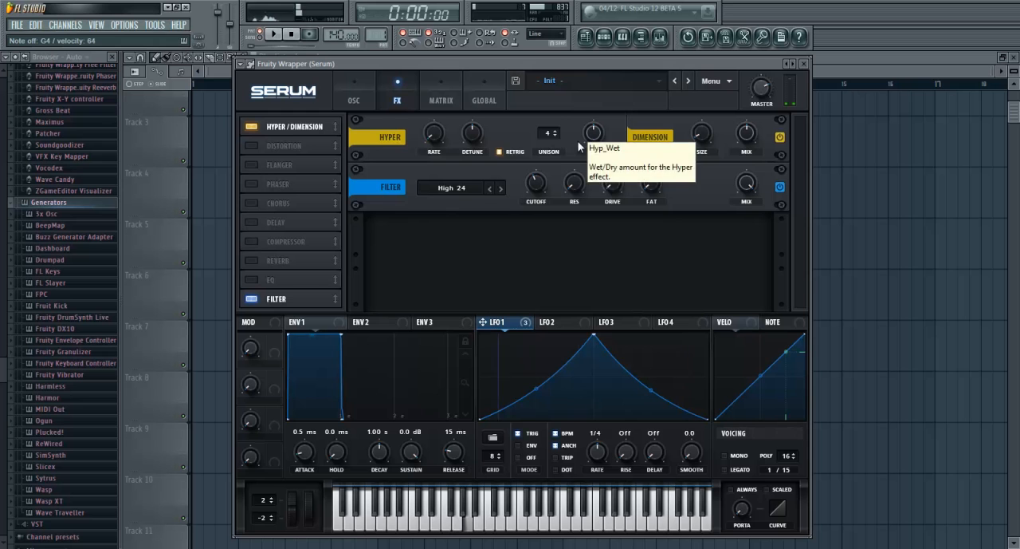
Enable the Chorus and Phaser effects, trying faster phaser rates before setting the rate near its minimum
{"action": "left_click", "coordinate": [252, 204]}
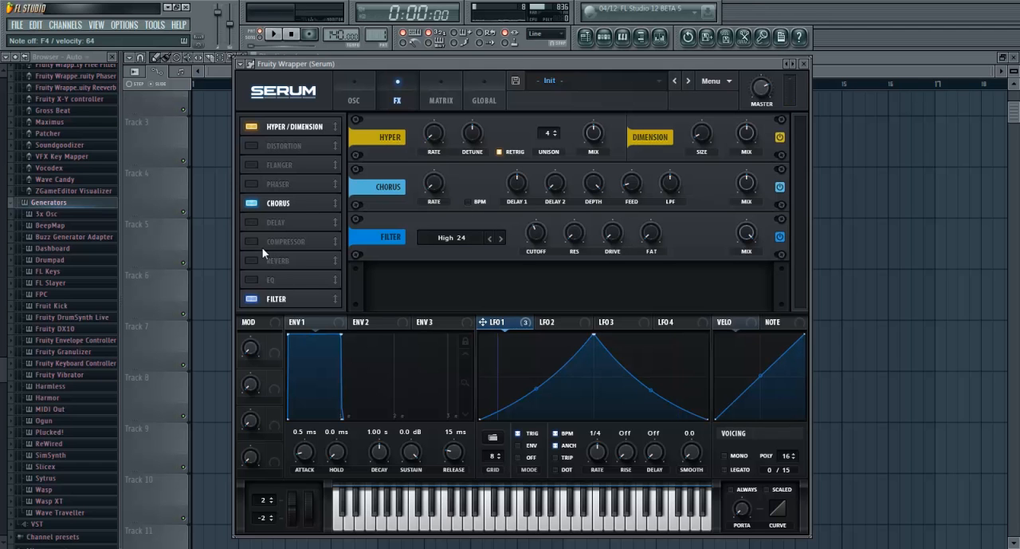
{"action": "left_click", "coordinate": [252, 185]}
{"action": "left_click_drag", "start_coordinate": [436, 187], "coordinate": [439, 158]}
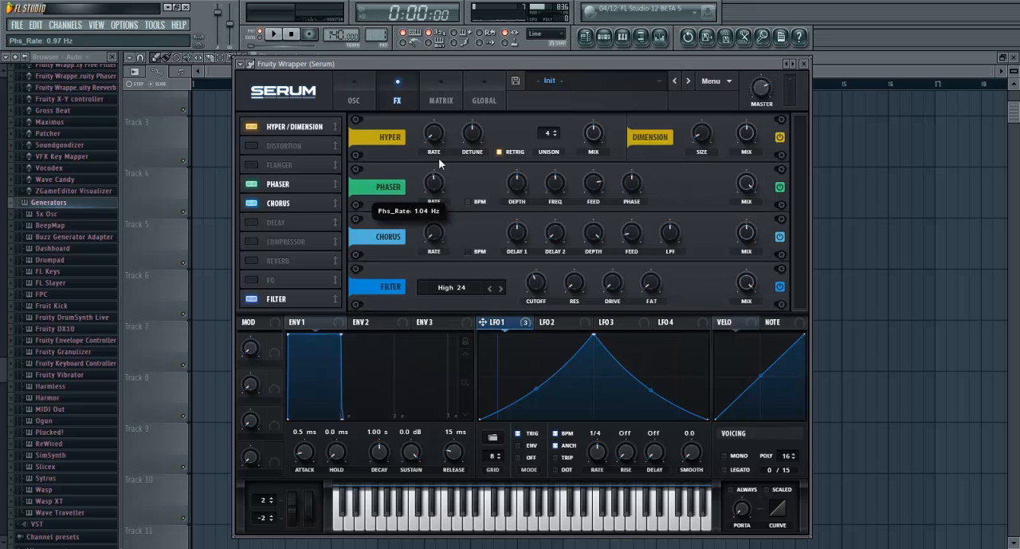
{"action": "left_click", "coordinate": [433, 184]}
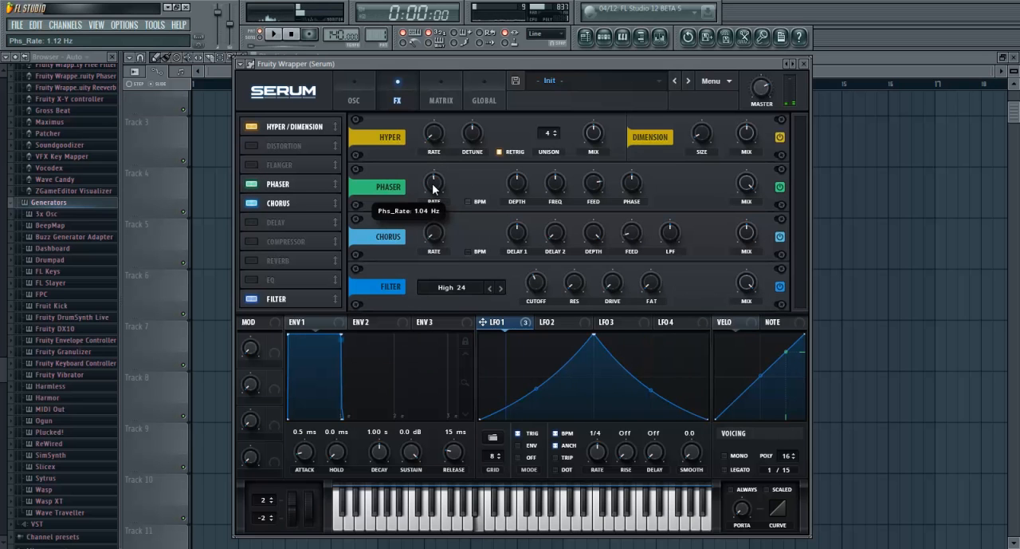
{"action": "left_click_drag", "start_coordinate": [433, 184], "coordinate": [433, 188]}
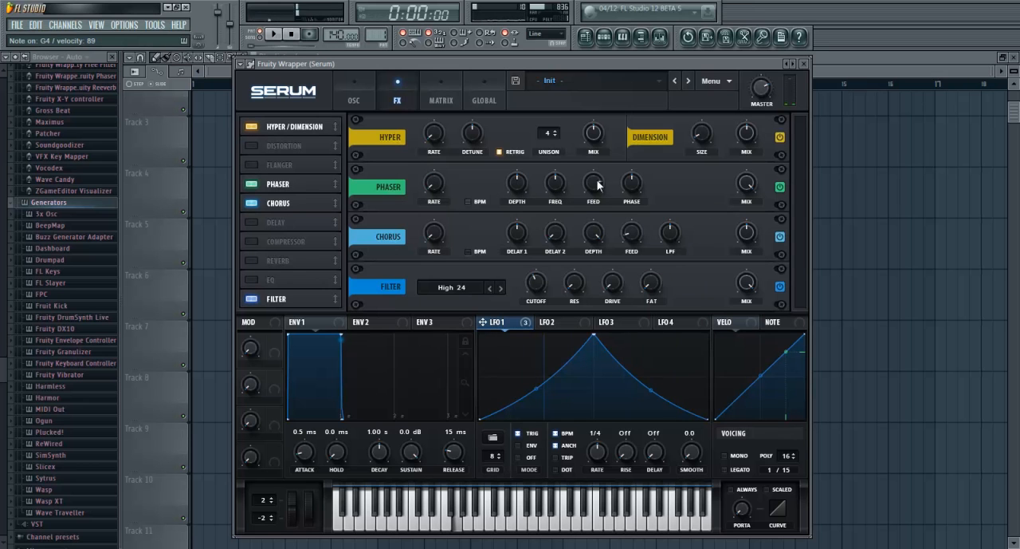
Assign LFO 1 to the phaser frequency at 156 Hz, raise the phaser depth slightly and reduce its mix a little
{"action": "left_click_drag", "start_coordinate": [559, 184], "coordinate": [545, 202]}
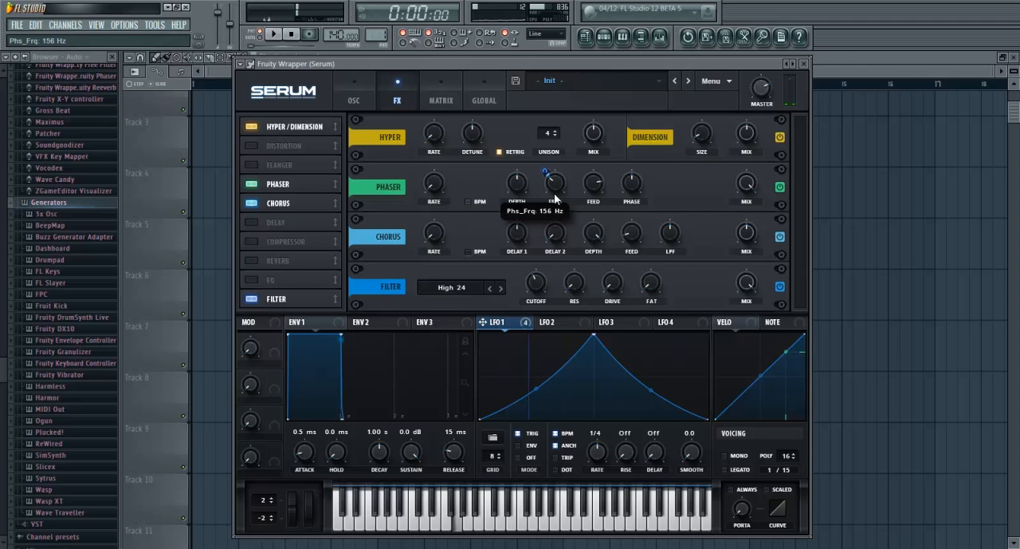
{"action": "mouse_move", "coordinate": [516, 188]}
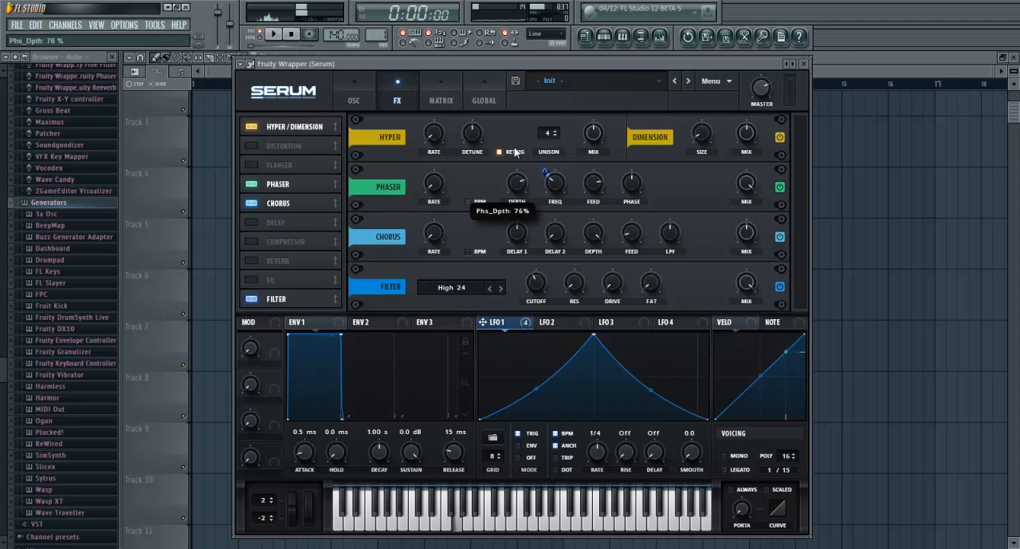
{"action": "left_click_drag", "start_coordinate": [519, 200], "coordinate": [504, 168]}
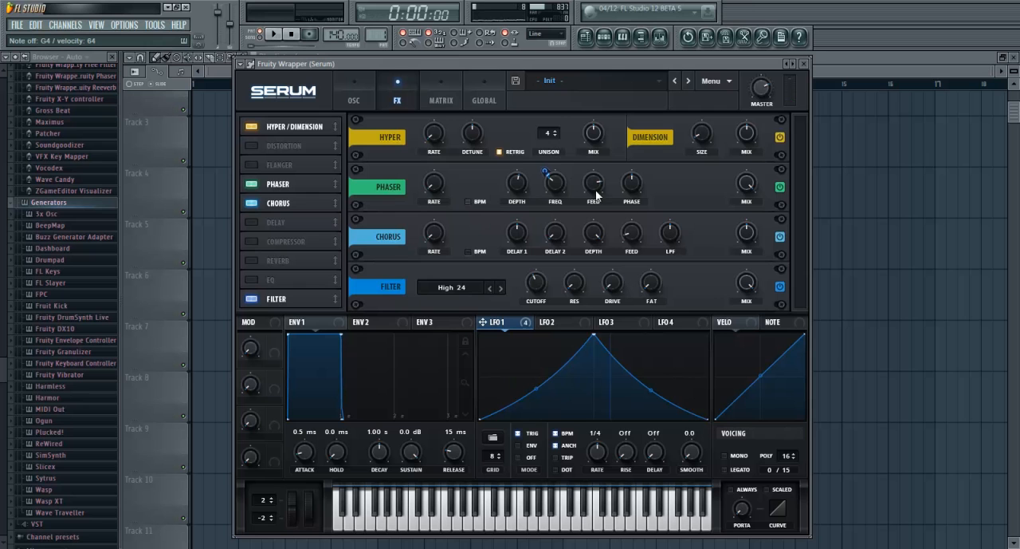
{"action": "mouse_move", "coordinate": [748, 203]}
Enable the Reverb effect and set its size to 24% and its mix to 22%
{"action": "left_click", "coordinate": [252, 260]}
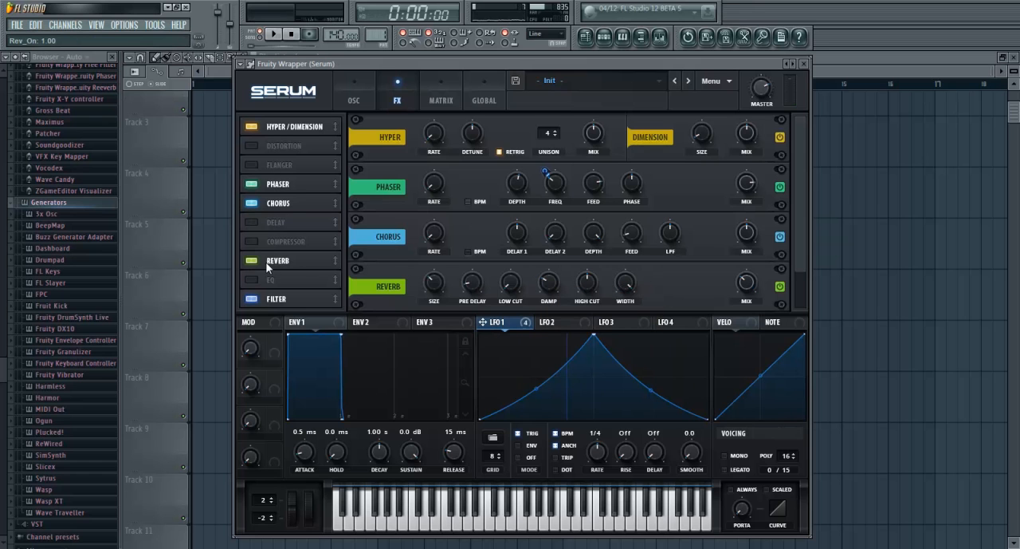
{"action": "mouse_move", "coordinate": [438, 295]}
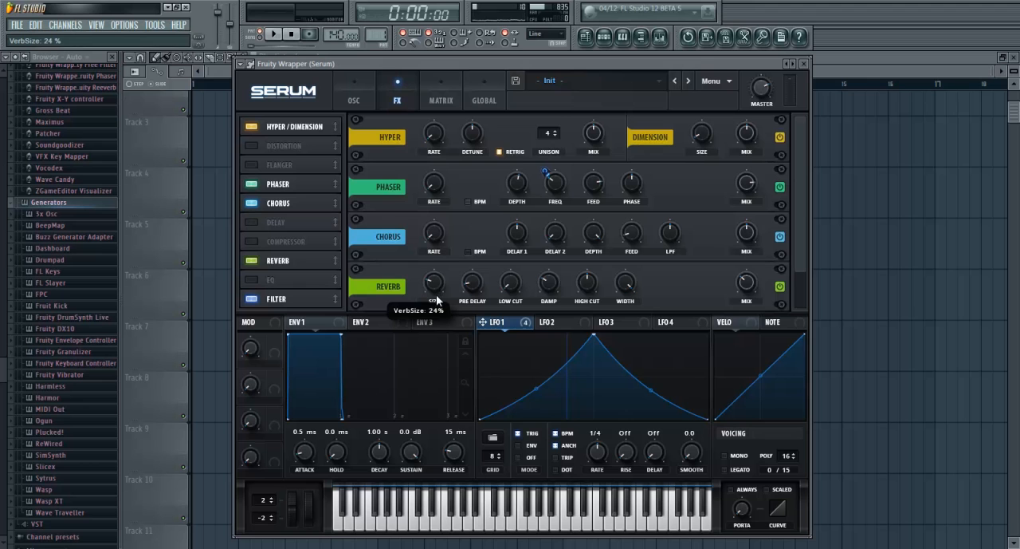
{"action": "mouse_move", "coordinate": [750, 296]}
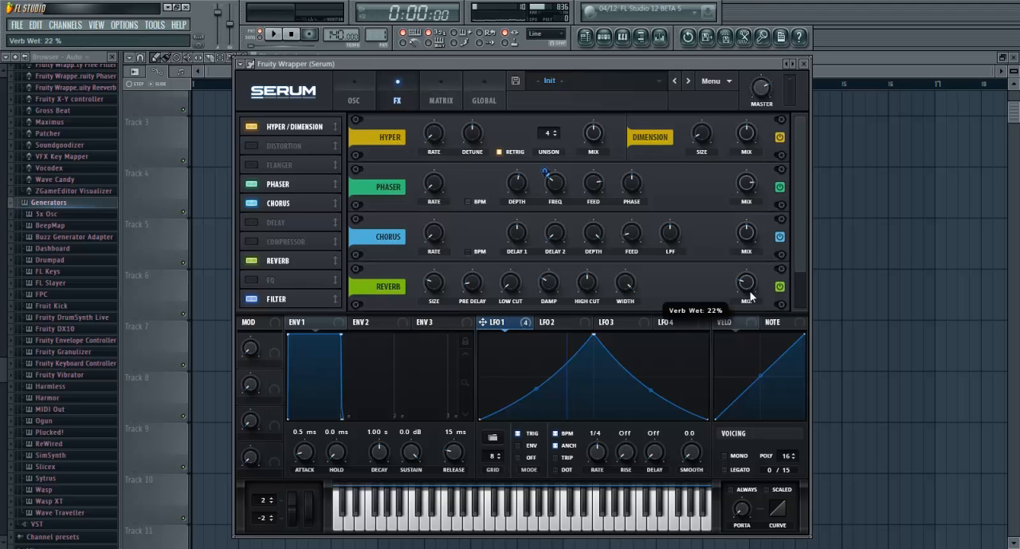
{"action": "scroll", "coordinate": [750, 297], "scroll_direction": "down", "scroll_amount": 2}
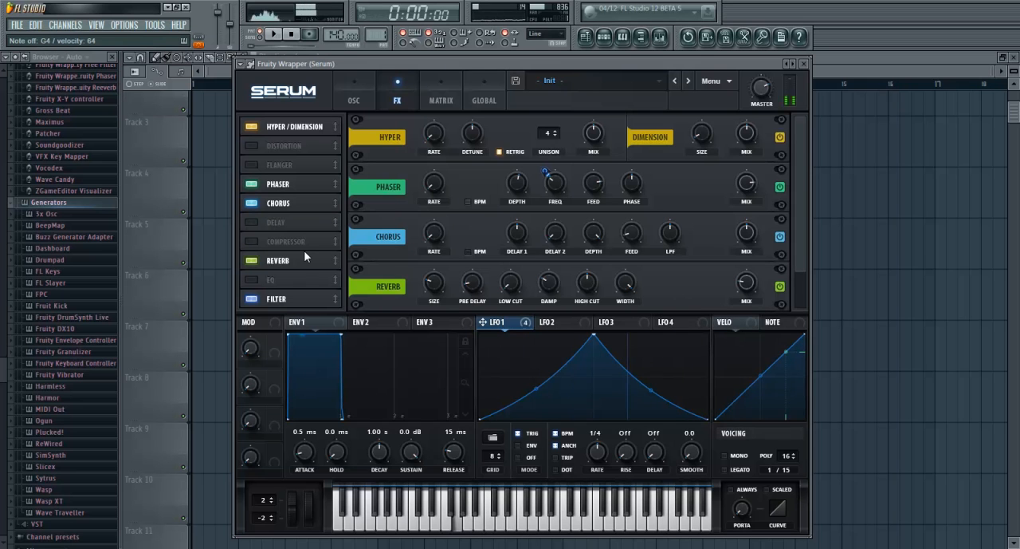
Enable the Compressor effect, turn up its threshold and set its ratio to 3:1
{"action": "left_click", "coordinate": [252, 241]}
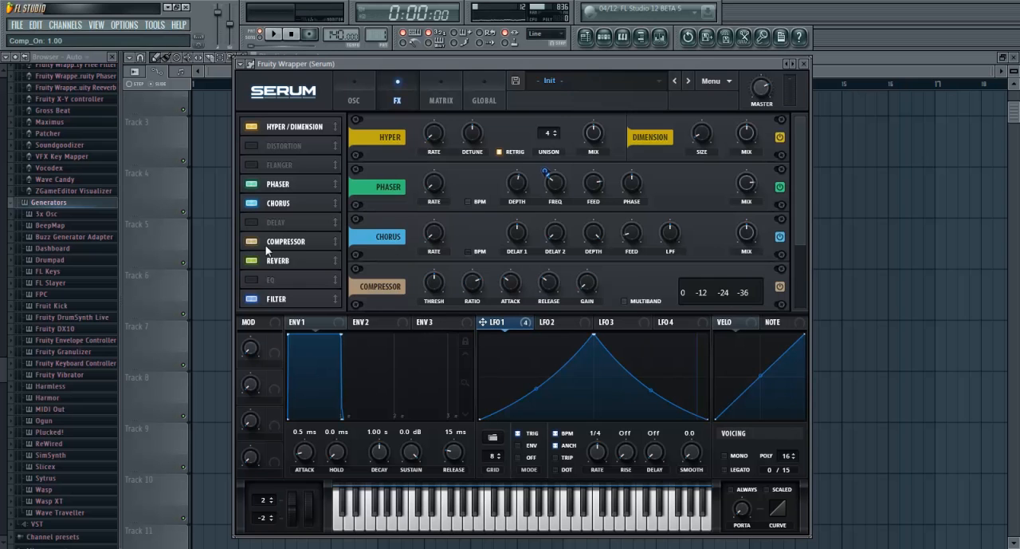
{"action": "scroll", "coordinate": [799, 211], "scroll_direction": "down", "scroll_amount": 2}
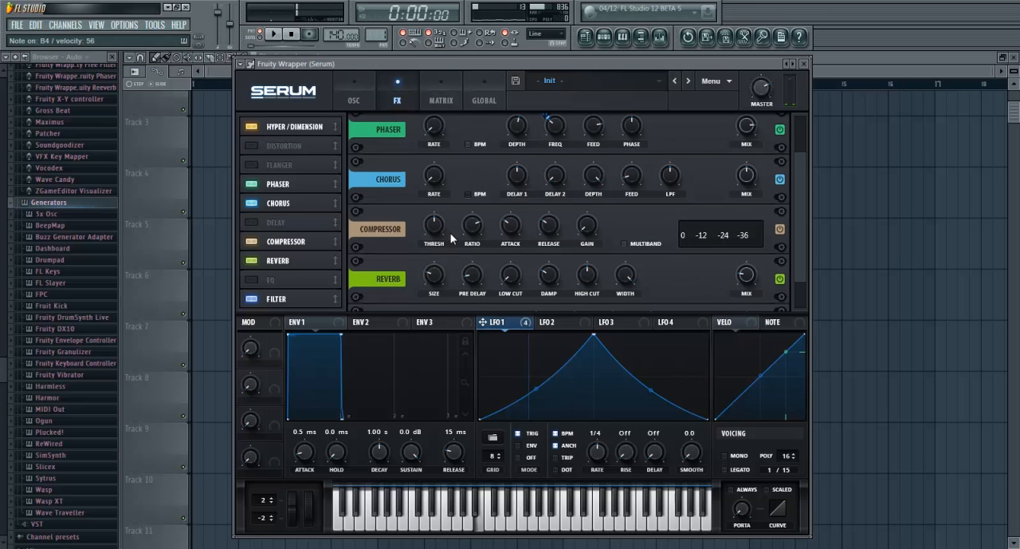
{"action": "left_click_drag", "start_coordinate": [436, 229], "coordinate": [437, 200]}
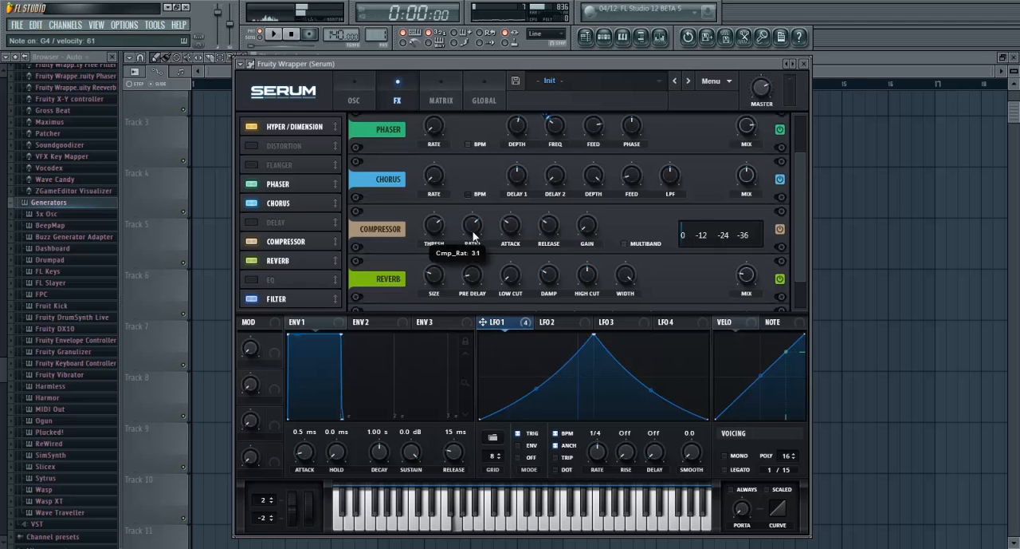
Lower the compressor's attack and release and adjust its gain to slightly above the minimum
{"action": "left_click_drag", "start_coordinate": [512, 229], "coordinate": [555, 263]}
{"action": "left_click_drag", "start_coordinate": [583, 230], "coordinate": [586, 212]}
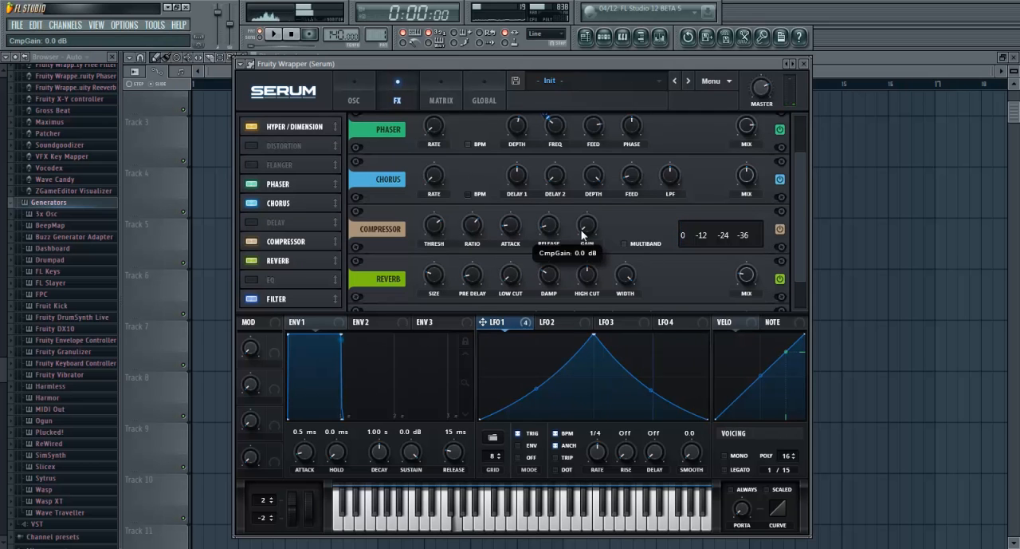
{"action": "mouse_move", "coordinate": [514, 226]}
{"action": "left_mouse_down"}
{"action": "mouse_move", "coordinate": [515, 237]}
{"action": "mouse_move", "coordinate": [549, 215]}
{"action": "mouse_move", "coordinate": [549, 248]}
{"action": "mouse_move", "coordinate": [585, 225]}
{"action": "mouse_move", "coordinate": [517, 252]}
{"action": "mouse_move", "coordinate": [546, 224]}
{"action": "mouse_move", "coordinate": [507, 226]}
{"action": "mouse_move", "coordinate": [548, 225]}
{"action": "mouse_move", "coordinate": [505, 223]}
{"action": "left_mouse_up"}
{"action": "left_click_drag", "start_coordinate": [587, 225], "coordinate": [588, 223]}
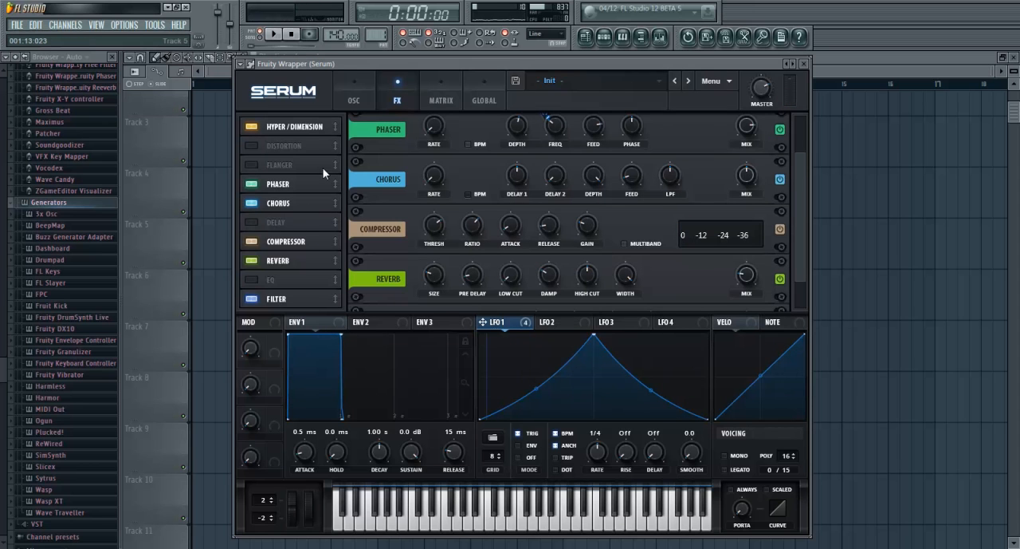
Try the compressor's multiband mode and the Flanger effect, switching each one off again
{"action": "left_click", "coordinate": [620, 245]}
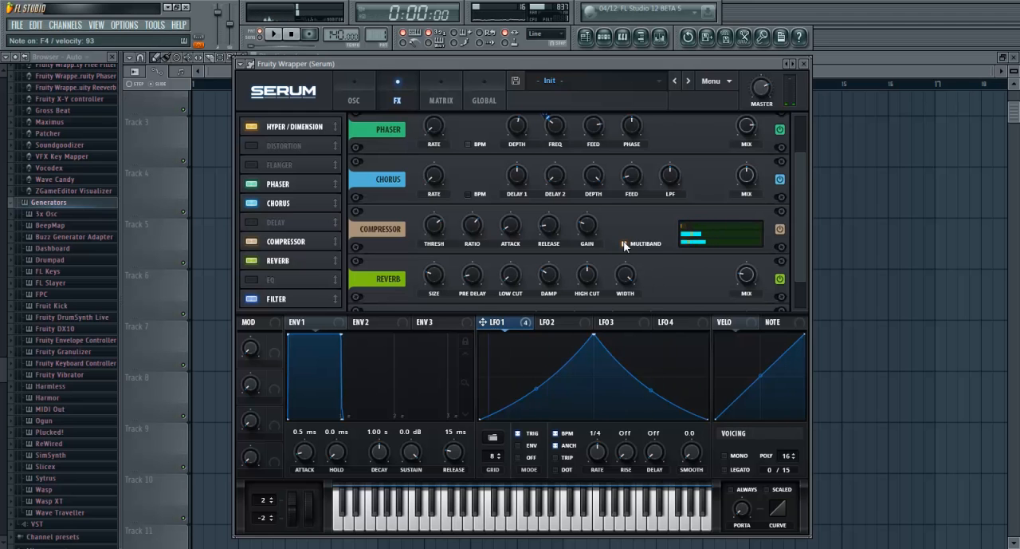
{"action": "left_click", "coordinate": [624, 244]}
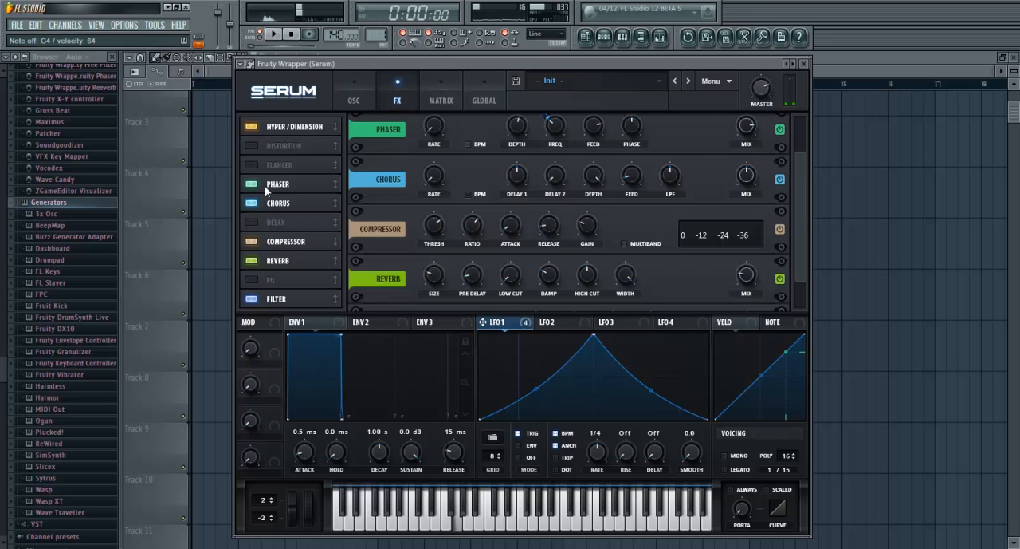
{"action": "left_click", "coordinate": [255, 163]}
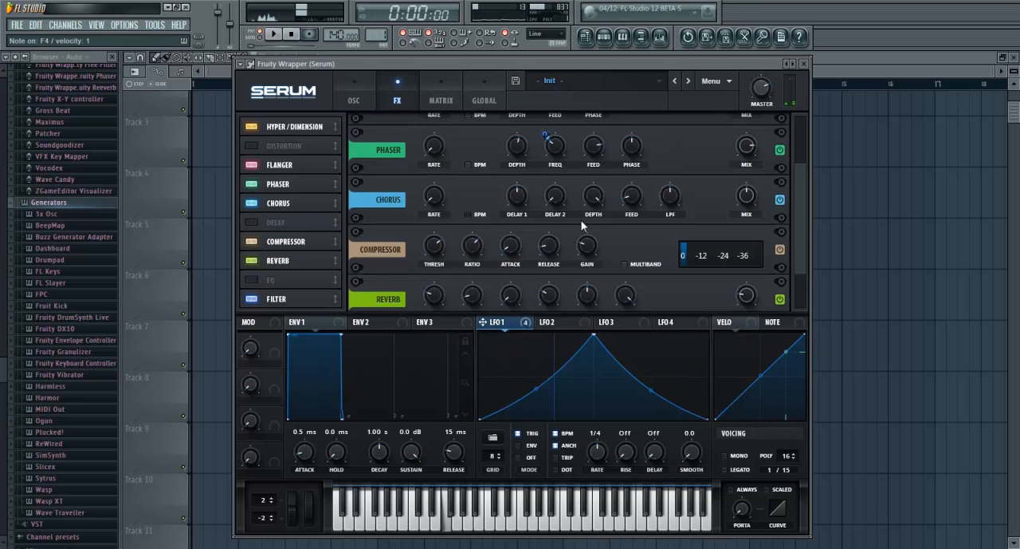
{"action": "scroll", "coordinate": [795, 123], "scroll_direction": "up", "scroll_amount": 3}
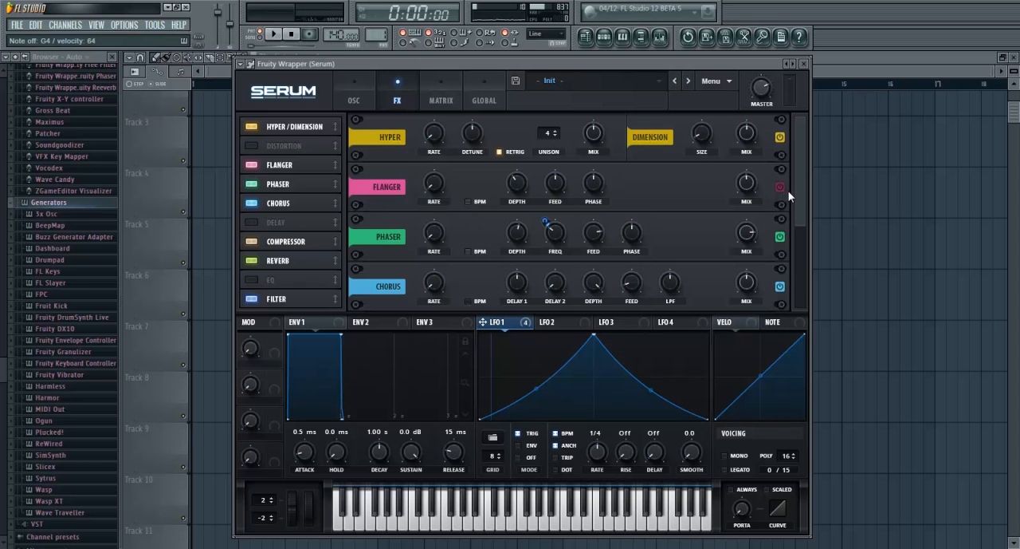
{"action": "left_click", "coordinate": [252, 165]}
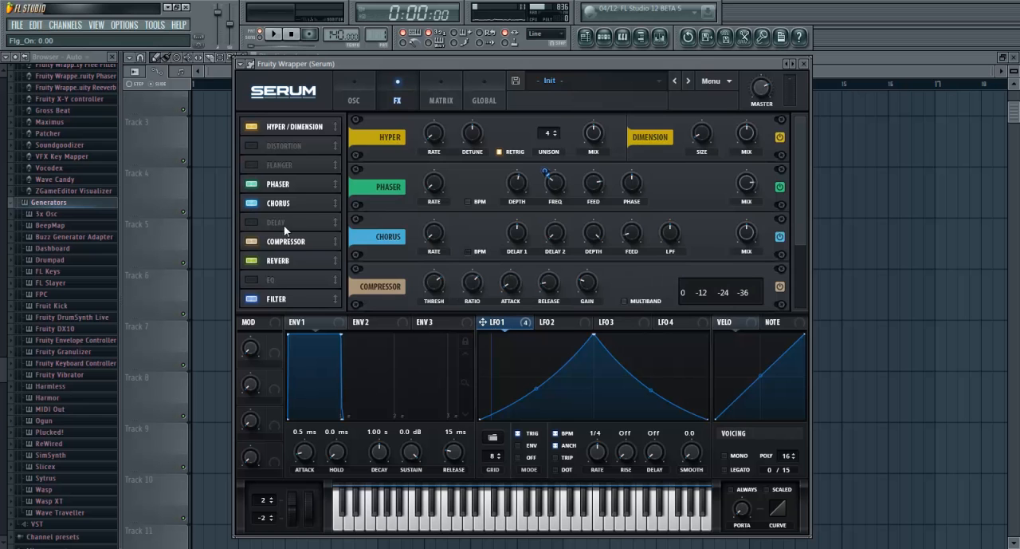
Enable the sub oscillator at octave -2 with direct out and assign LFO 1 to its level
{"action": "left_click", "coordinate": [355, 97]}
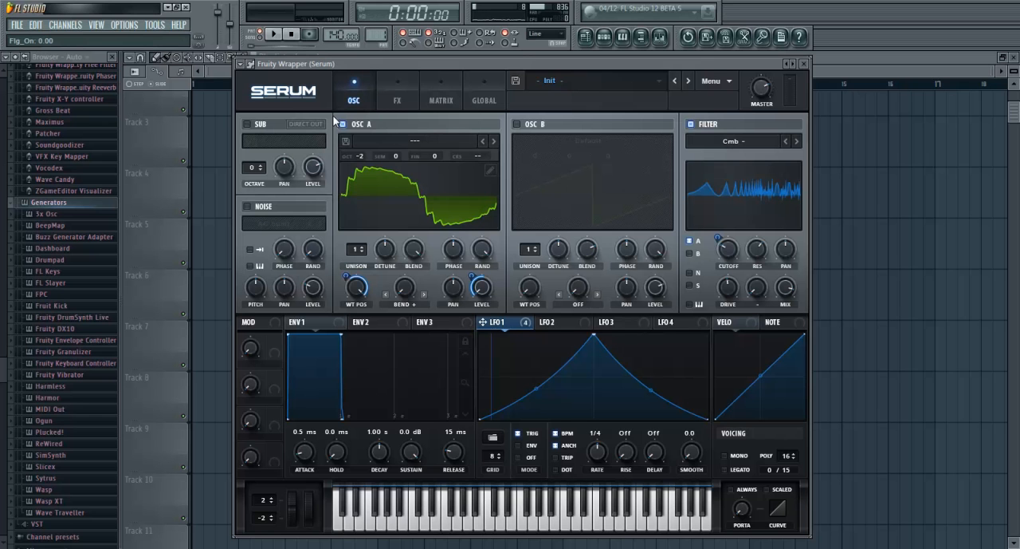
{"action": "left_click", "coordinate": [247, 124]}
{"action": "left_click", "coordinate": [261, 170]}
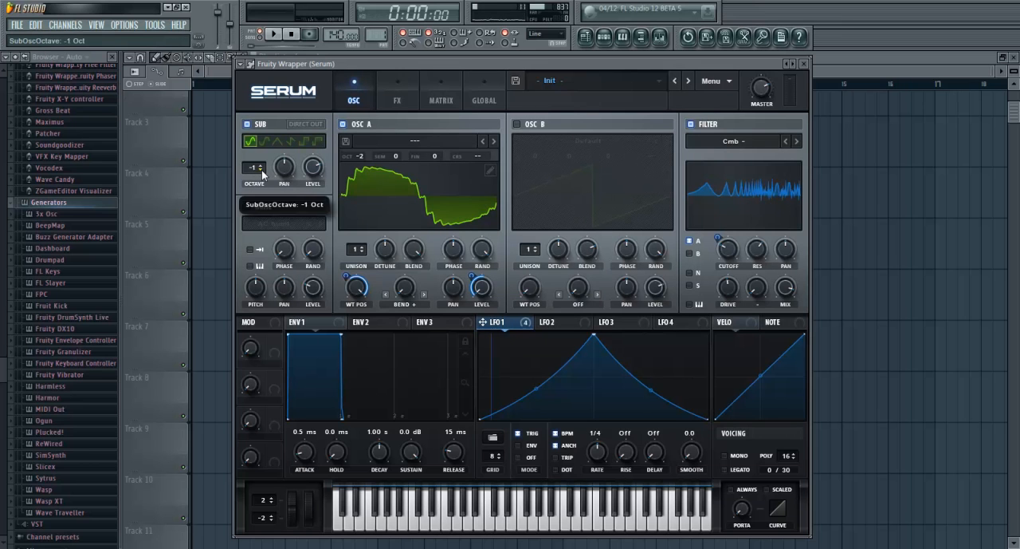
{"action": "left_click", "coordinate": [314, 125]}
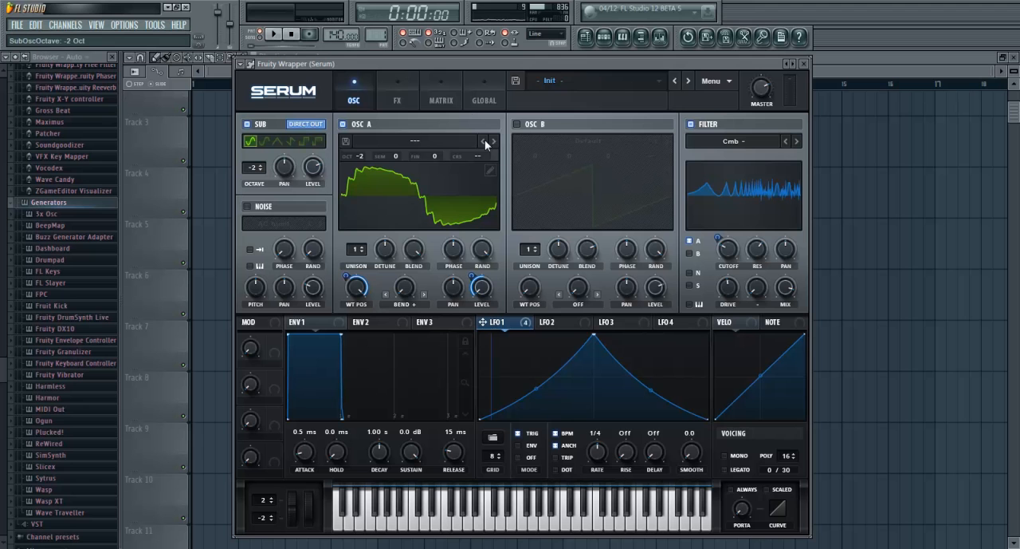
{"action": "left_click_drag", "start_coordinate": [453, 311], "coordinate": [301, 152]}
{"action": "mouse_move", "coordinate": [389, 64]}
{"action": "left_mouse_down"}
{"action": "mouse_move", "coordinate": [386, 49]}
{"action": "mouse_move", "coordinate": [381, 68]}
{"action": "left_mouse_up"}
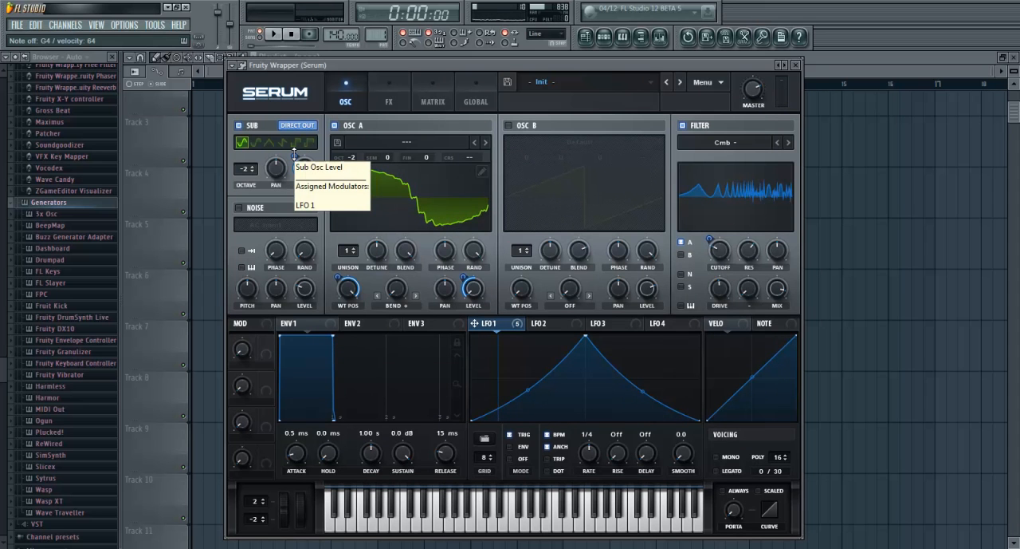
{"action": "left_click_drag", "start_coordinate": [369, 71], "coordinate": [369, 66]}
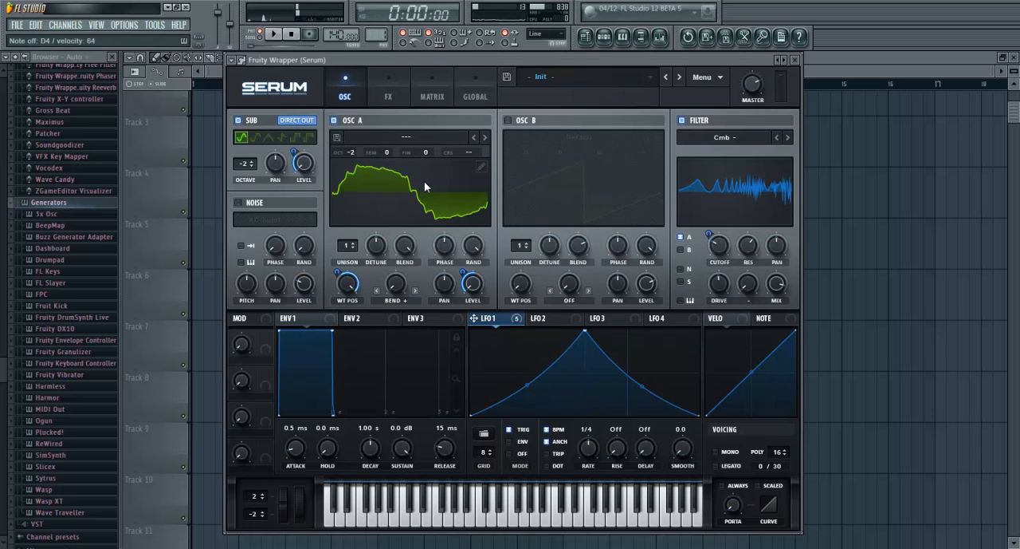
{"action": "left_click", "coordinate": [451, 85]}
{"action": "left_click", "coordinate": [469, 96]}
{"action": "left_click", "coordinate": [400, 101]}
{"action": "left_click", "coordinate": [346, 94]}
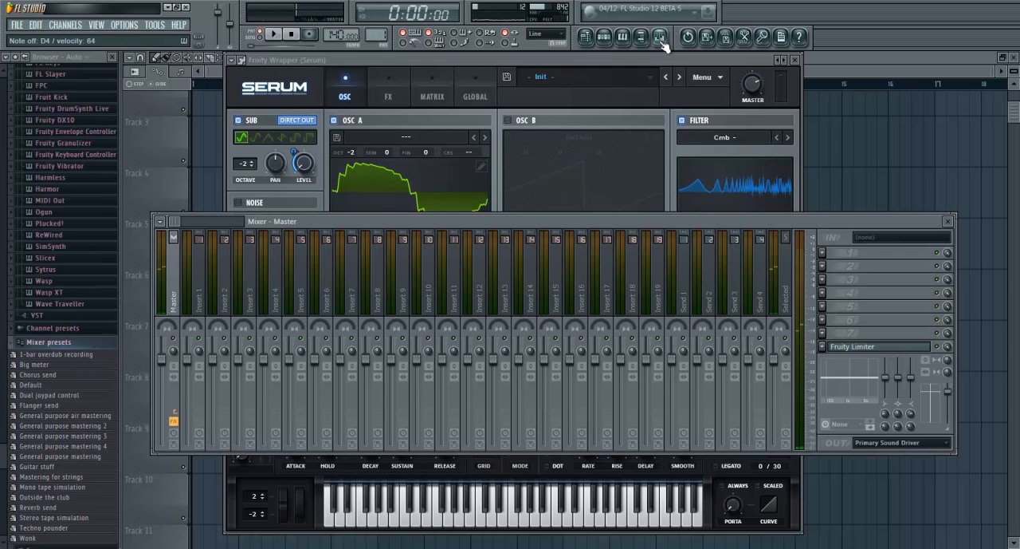
Link the Serum channel to mixer track Insert 5 and raise that track's volume to 2.9 dB
{"action": "left_click", "coordinate": [660, 39]}
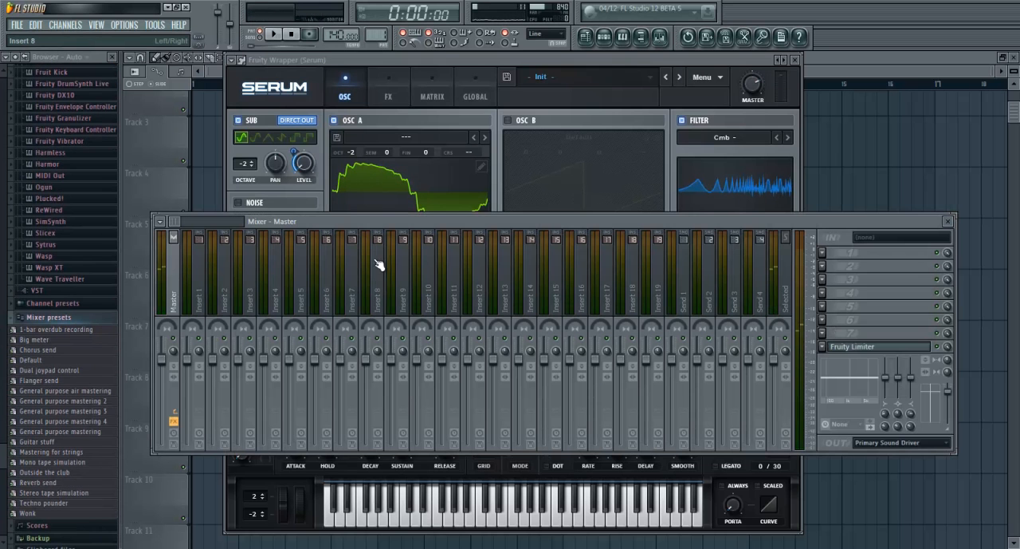
{"action": "left_click", "coordinate": [308, 293]}
{"action": "right_click", "coordinate": [308, 294]}
{"action": "mouse_move", "coordinate": [358, 272]}
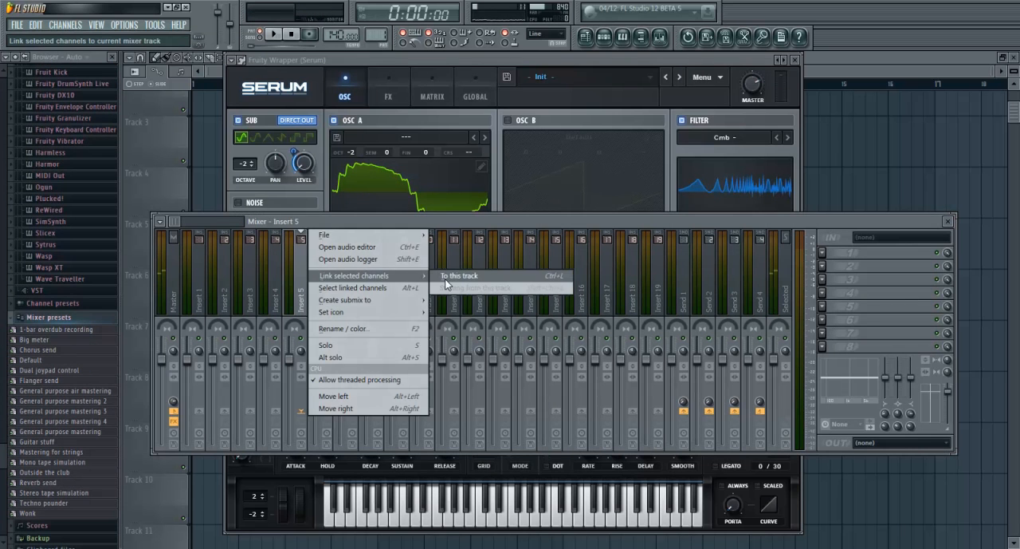
{"action": "left_click", "coordinate": [451, 275]}
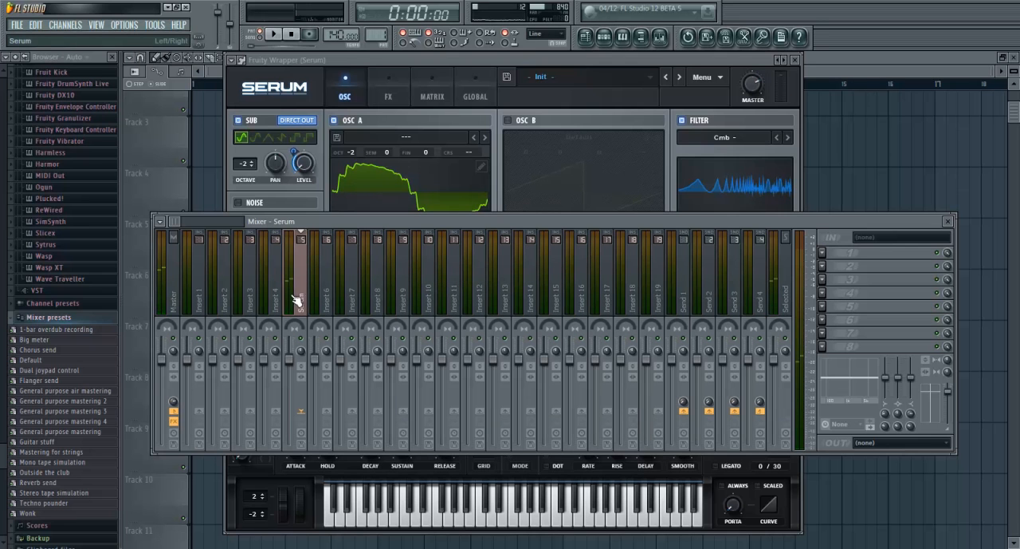
{"action": "left_click_drag", "start_coordinate": [291, 359], "coordinate": [291, 349]}
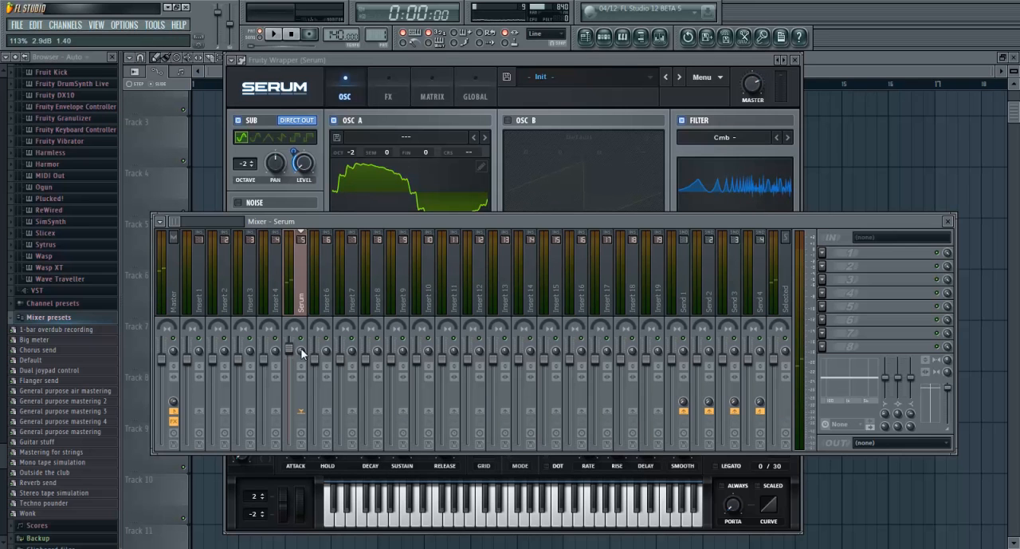
Load Fruity Parametric EQ 2 into the first effect slot of the Serum mixer track
{"action": "left_click", "coordinate": [827, 252]}
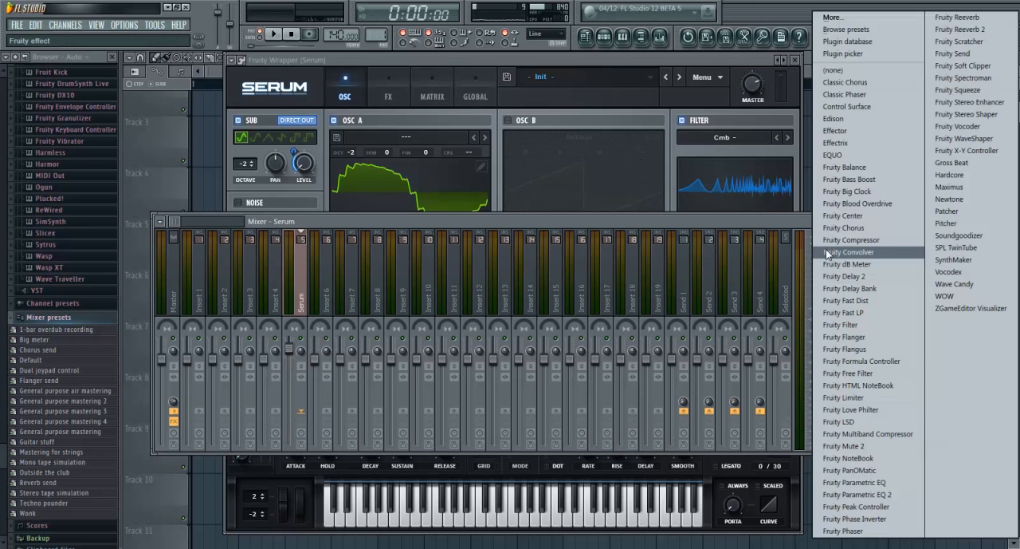
{"action": "left_click", "coordinate": [869, 494]}
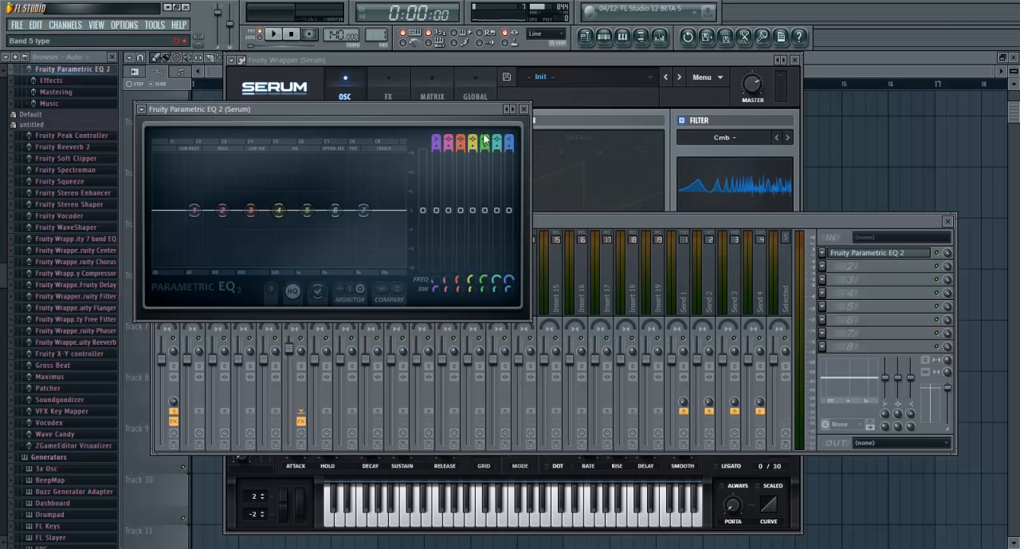
{"action": "left_click_drag", "start_coordinate": [454, 106], "coordinate": [550, 62]}
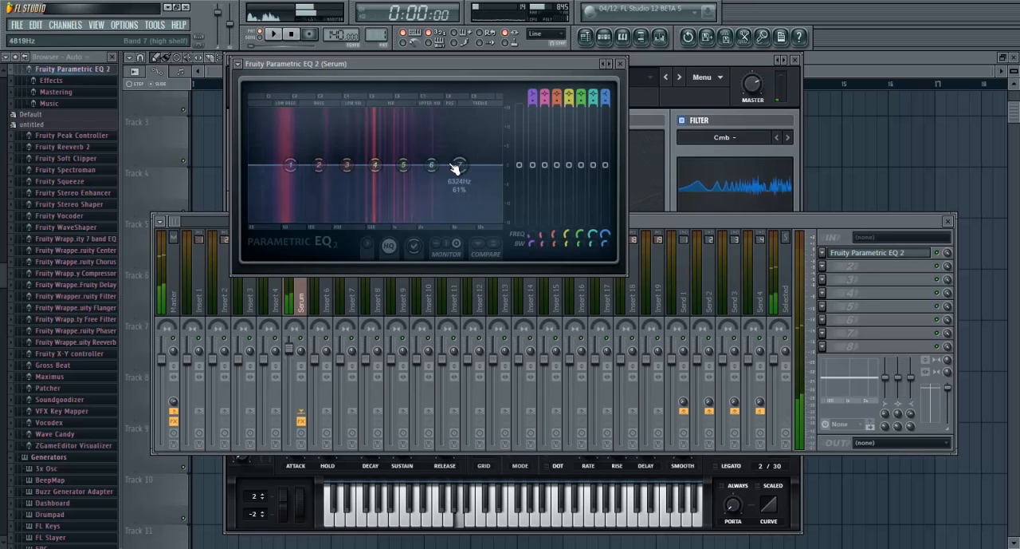
Boost EQ band 4 slightly at about 583 Hz with a narrow bandwidth and cut band 2 in the bass range
{"action": "left_click_drag", "start_coordinate": [383, 165], "coordinate": [372, 153]}
{"action": "scroll", "coordinate": [372, 154], "scroll_direction": "down", "scroll_amount": 6}
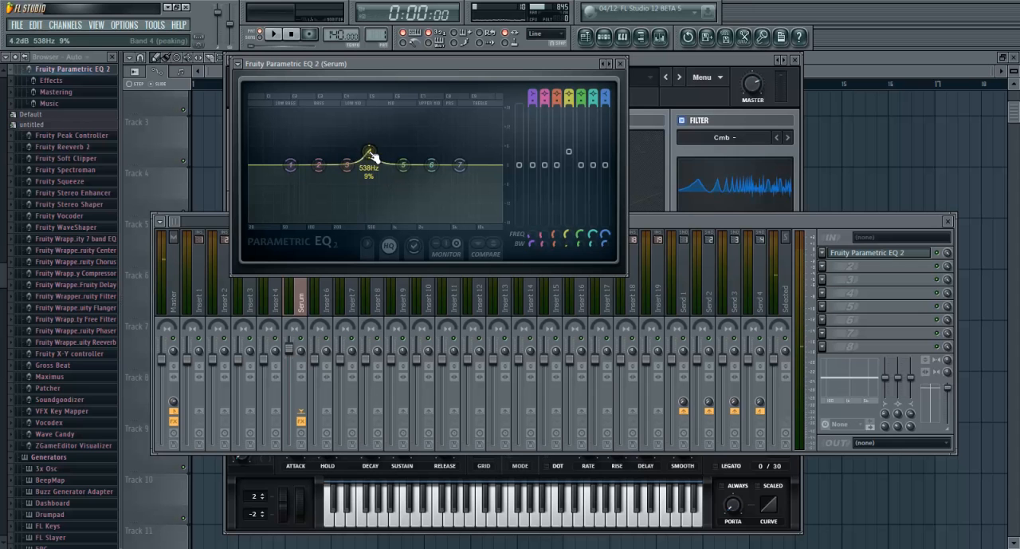
{"action": "scroll", "coordinate": [369, 157], "scroll_direction": "down", "scroll_amount": 3}
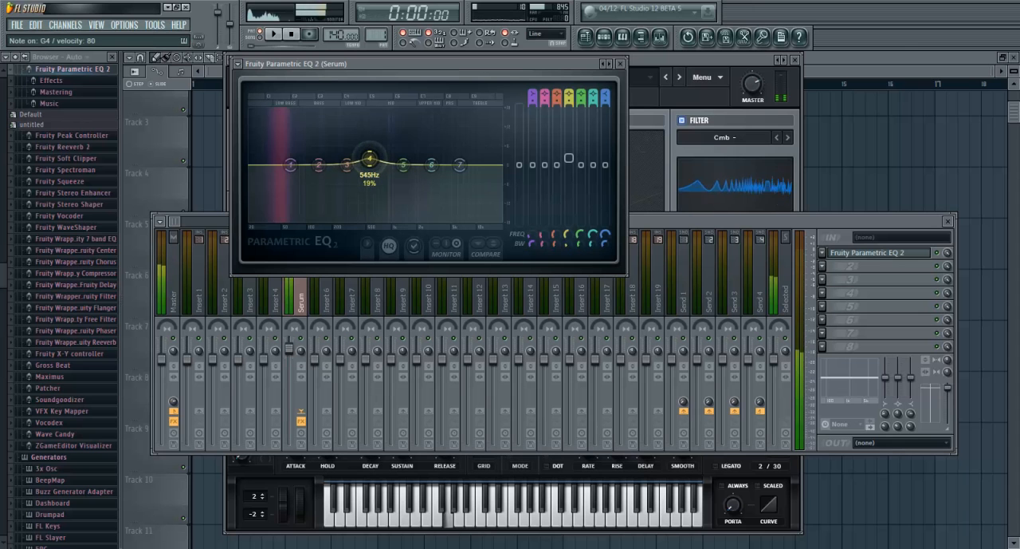
{"action": "left_click_drag", "start_coordinate": [369, 158], "coordinate": [373, 162]}
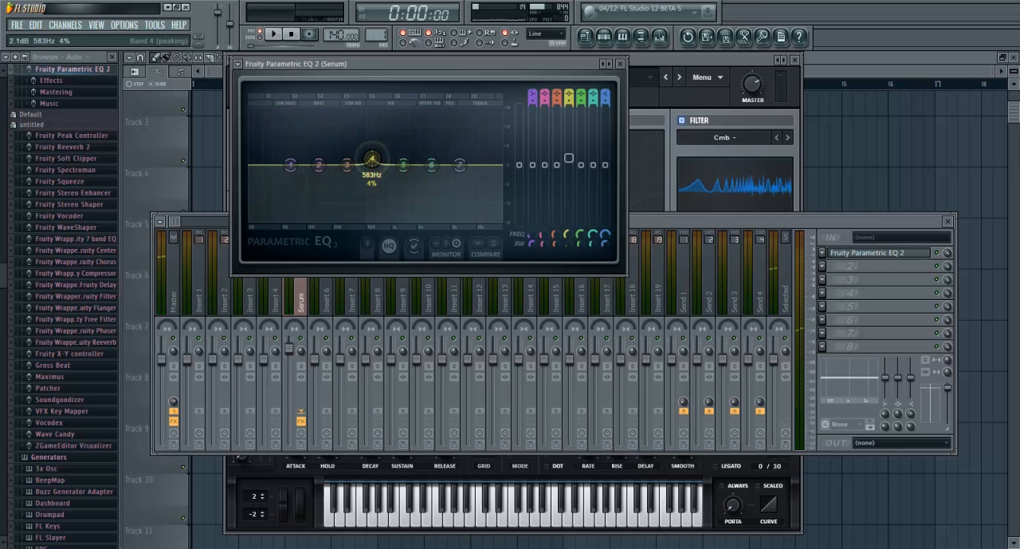
{"action": "scroll", "coordinate": [372, 159], "scroll_direction": "up", "scroll_amount": 1}
{"action": "left_click_drag", "start_coordinate": [372, 159], "coordinate": [373, 157]}
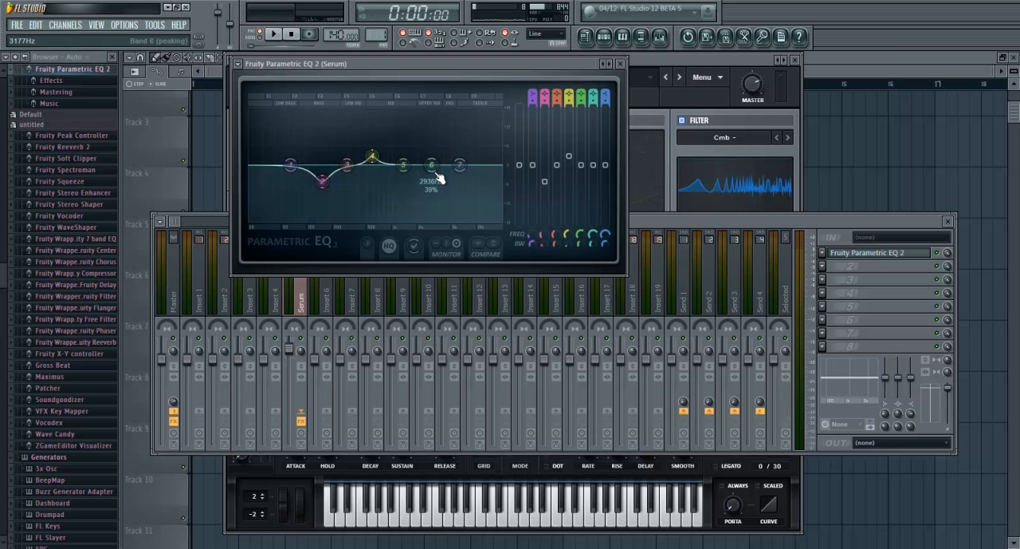
Lower EQ bands 6 and 7 to reduce the highs and move the band 4 boost to about 668 Hz
{"action": "mouse_move", "coordinate": [437, 173]}
{"action": "left_mouse_down"}
{"action": "mouse_move", "coordinate": [473, 181]}
{"action": "mouse_move", "coordinate": [452, 185]}
{"action": "left_mouse_up"}
{"action": "mouse_move", "coordinate": [381, 167]}
{"action": "left_mouse_down"}
{"action": "mouse_move", "coordinate": [399, 158]}
{"action": "mouse_move", "coordinate": [382, 158]}
{"action": "left_mouse_up"}
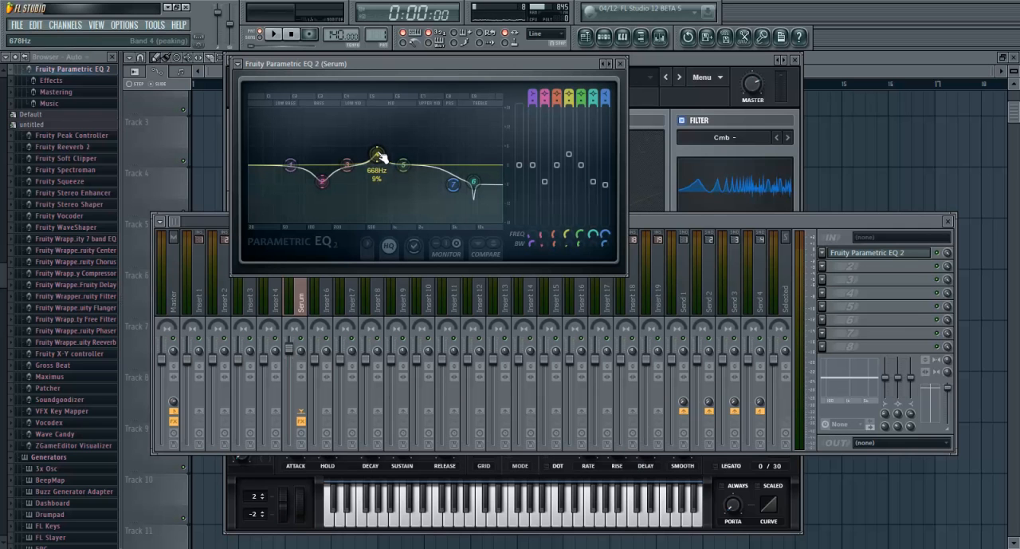
{"action": "left_click_drag", "start_coordinate": [474, 61], "coordinate": [536, 75]}
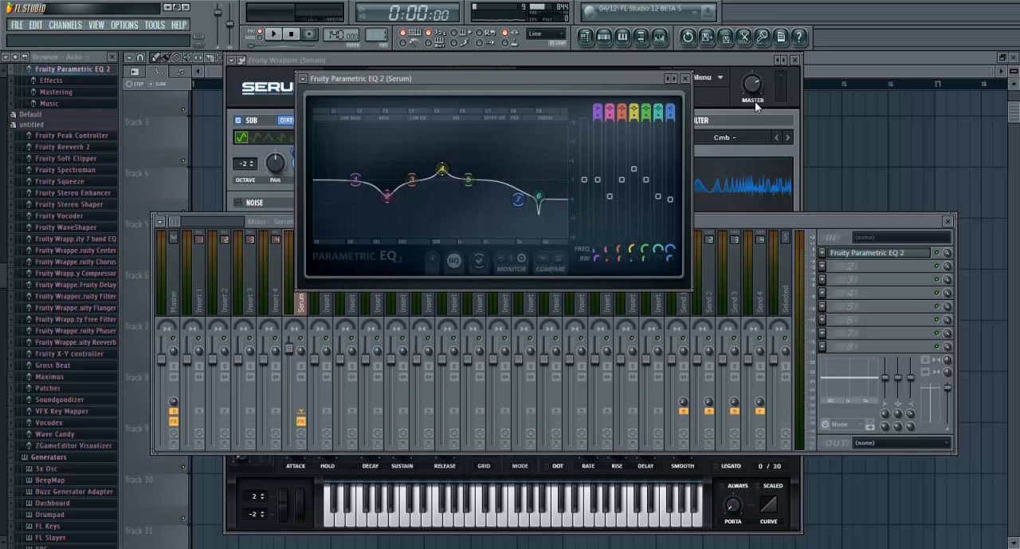
Turn up Oscillator A's warp amount in Serum and change its warp mode to Bend -
{"action": "left_click", "coordinate": [759, 214]}
{"action": "left_click", "coordinate": [735, 61]}
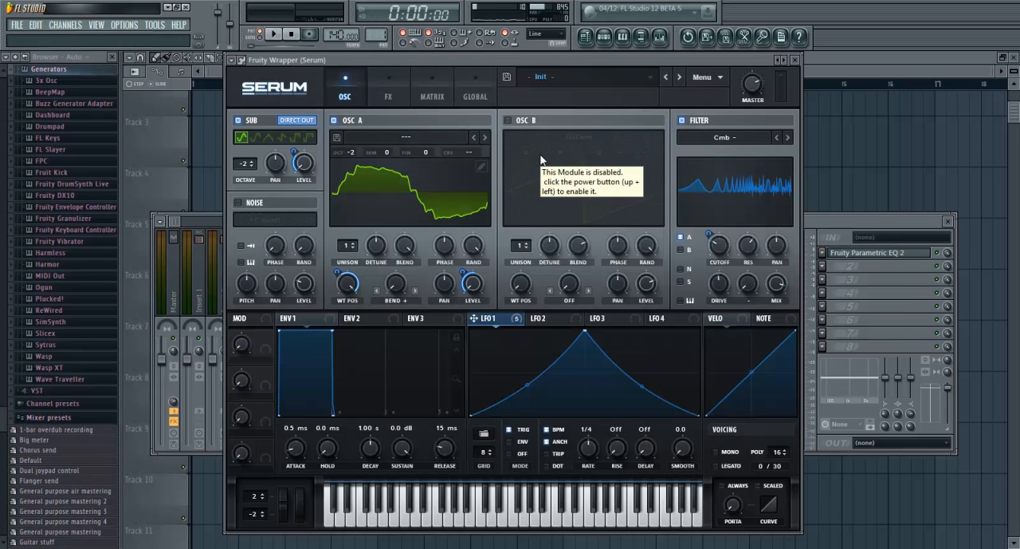
{"action": "left_click_drag", "start_coordinate": [475, 58], "coordinate": [476, 48]}
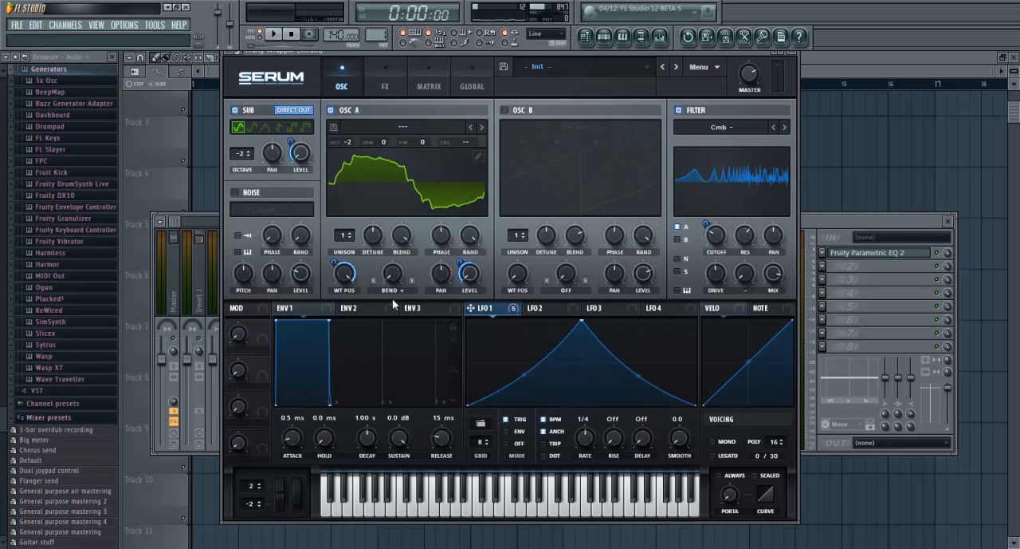
{"action": "left_click_drag", "start_coordinate": [392, 277], "coordinate": [372, 105]}
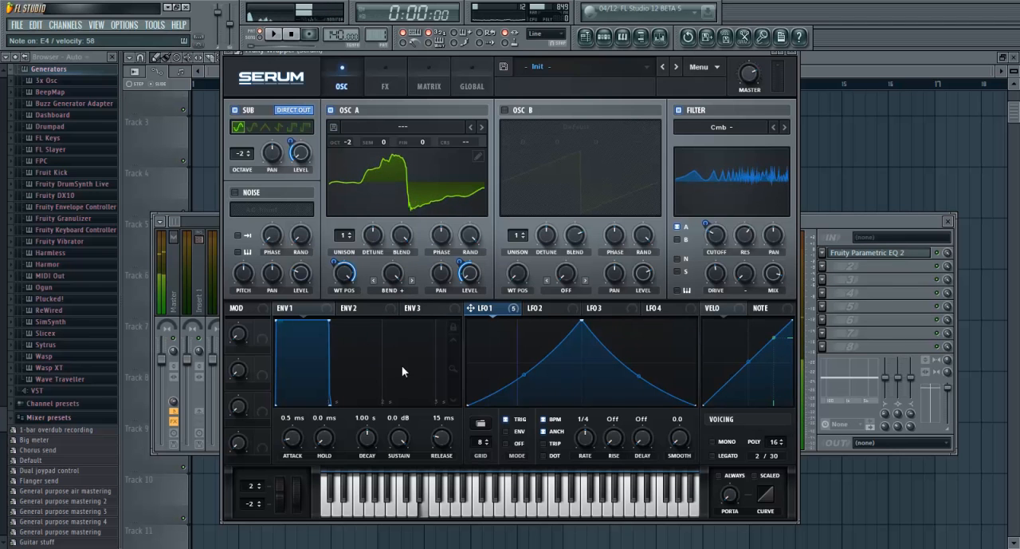
{"action": "left_click", "coordinate": [393, 290]}
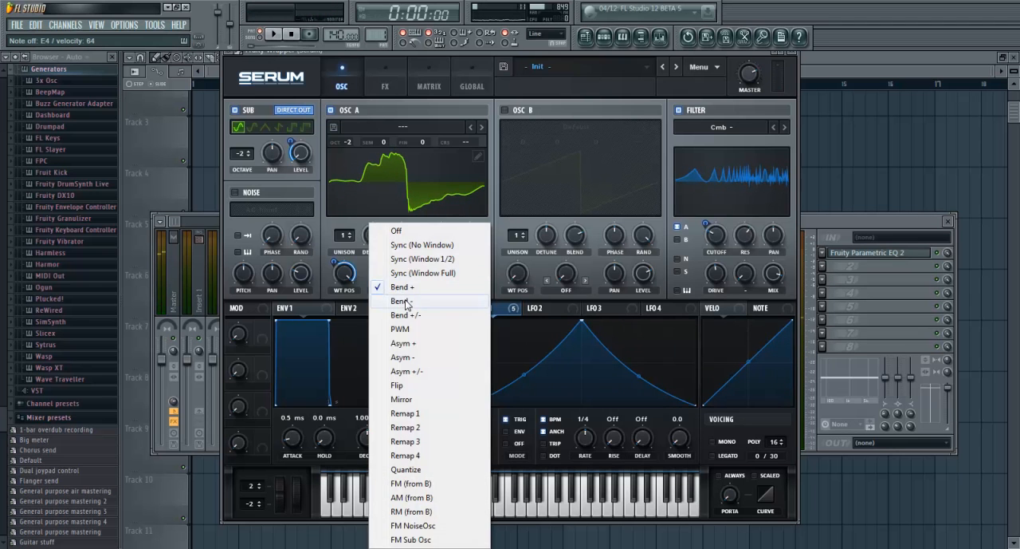
{"action": "left_click", "coordinate": [404, 301]}
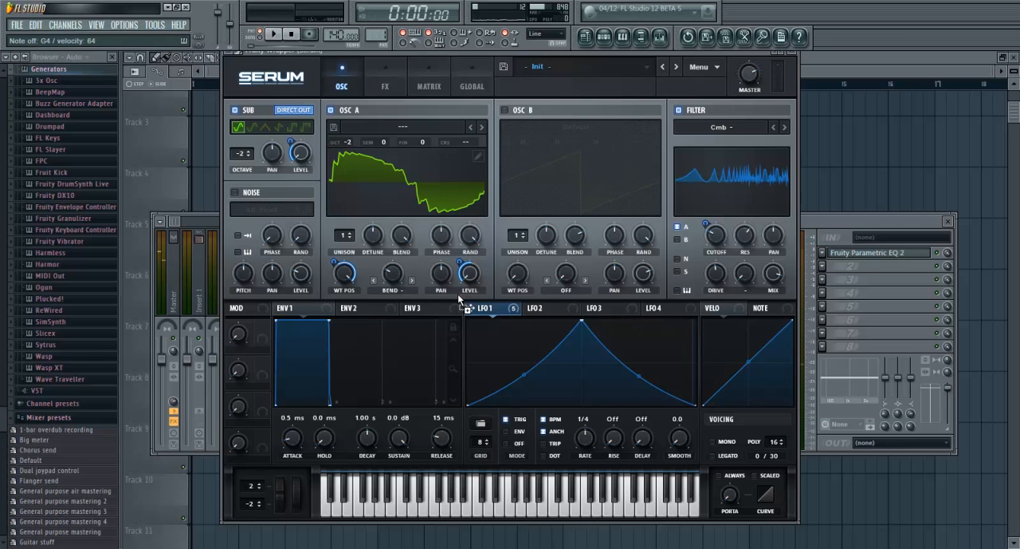
Try assigning LFO 1 to Oscillator A's warp amount and remove that modulator
{"action": "left_click_drag", "start_coordinate": [384, 263], "coordinate": [385, 284]}
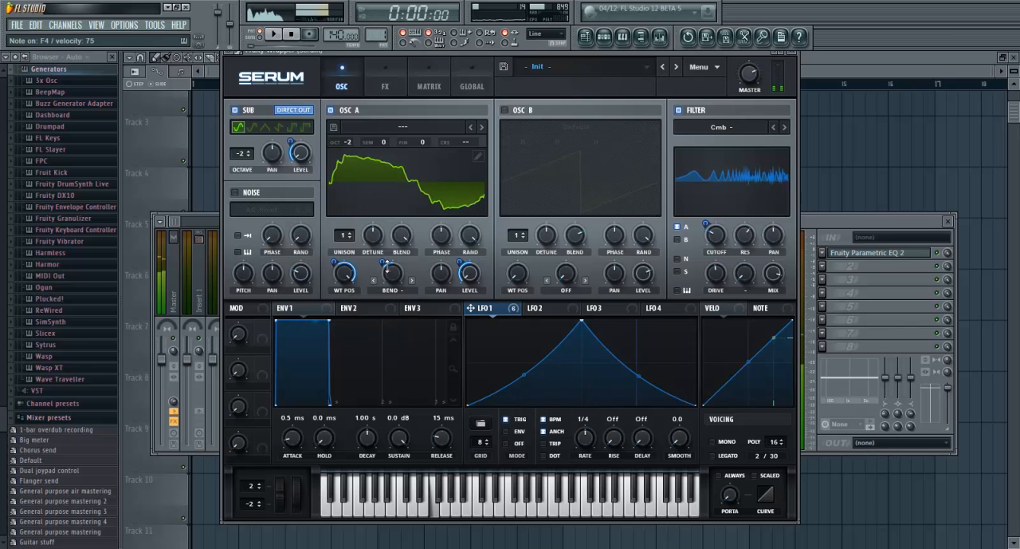
{"action": "right_click", "coordinate": [389, 272]}
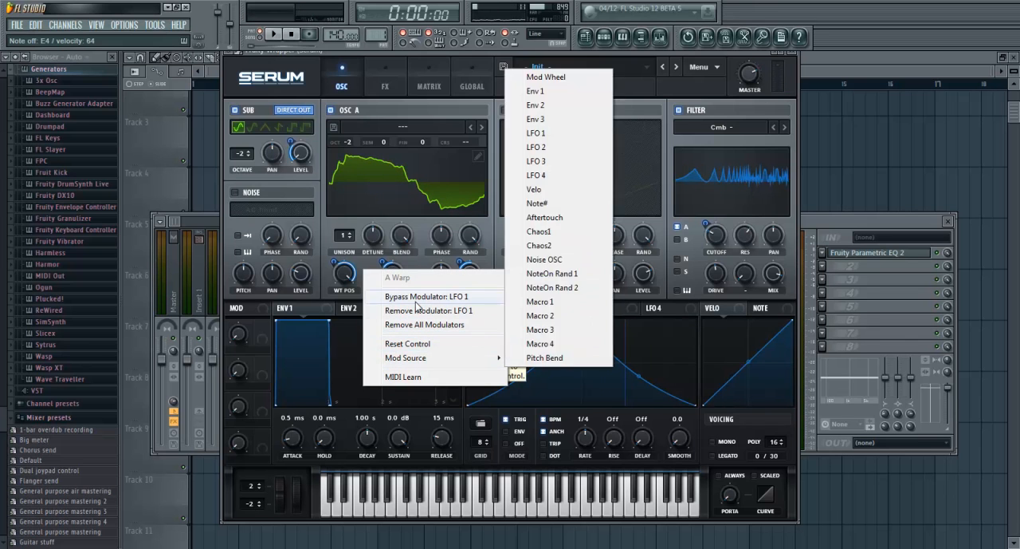
{"action": "left_click", "coordinate": [434, 311]}
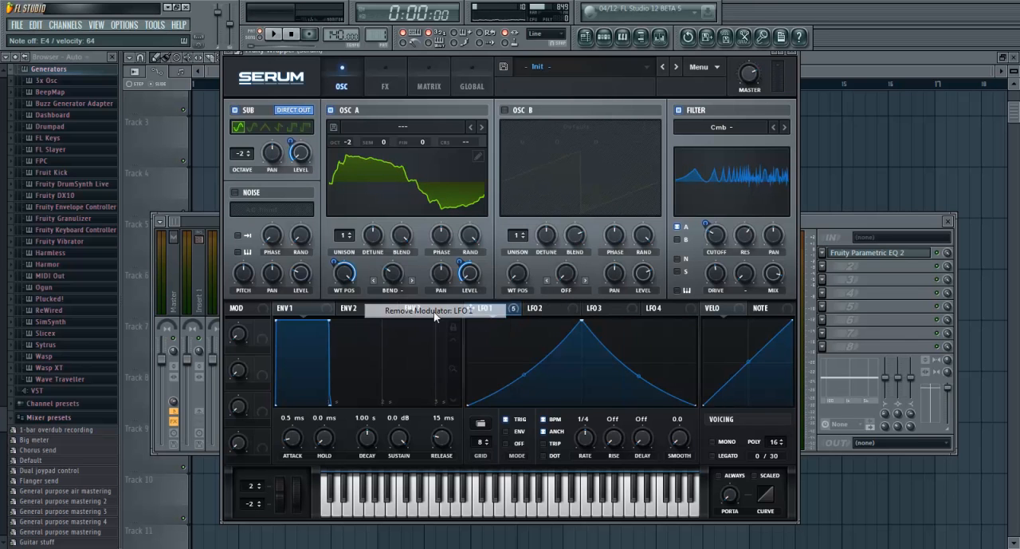
Set the rate of LFO 2 to 1/2
{"action": "left_click", "coordinate": [538, 310]}
{"action": "left_click_drag", "start_coordinate": [587, 428], "coordinate": [587, 434]}
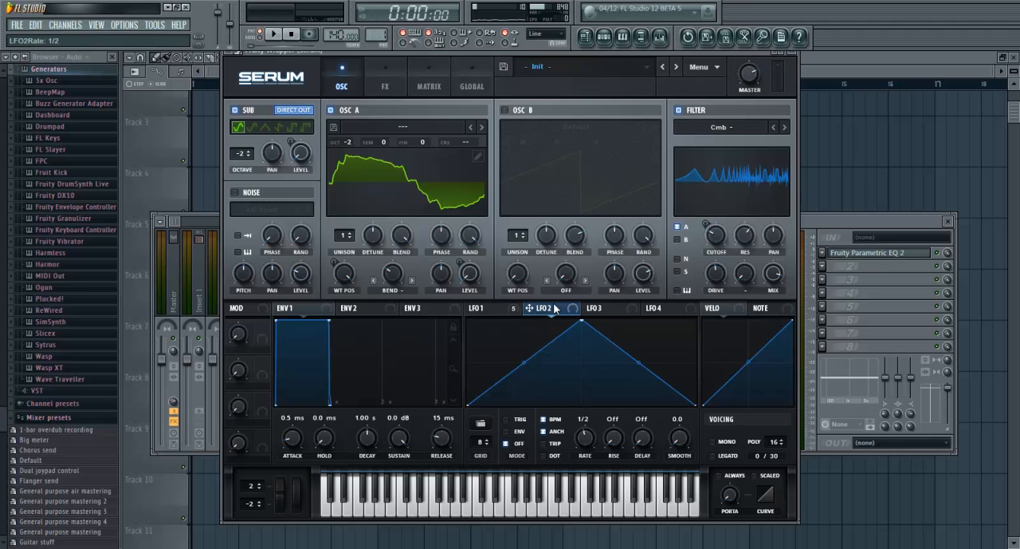
Modulate Oscillator A's Bend - warp amount with LFO 2
{"action": "left_click_drag", "start_coordinate": [405, 276], "coordinate": [383, 255]}
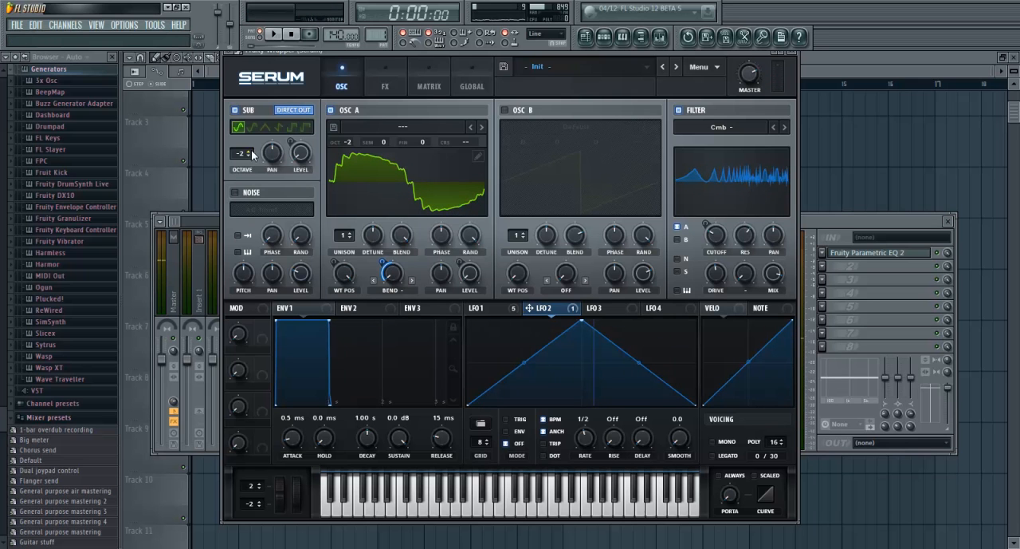
{"action": "left_click_drag", "start_coordinate": [512, 53], "coordinate": [521, 57]}
Enable the noise oscillator, load the S-Sound noise from the Organics category and audition it
{"action": "left_click", "coordinate": [244, 197]}
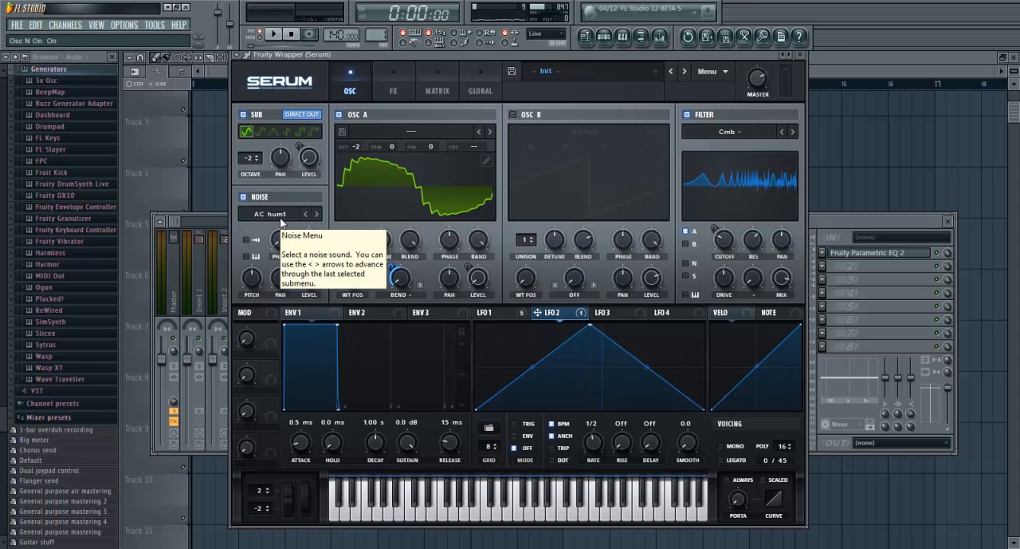
{"action": "left_click", "coordinate": [281, 216]}
{"action": "mouse_move", "coordinate": [287, 231]}
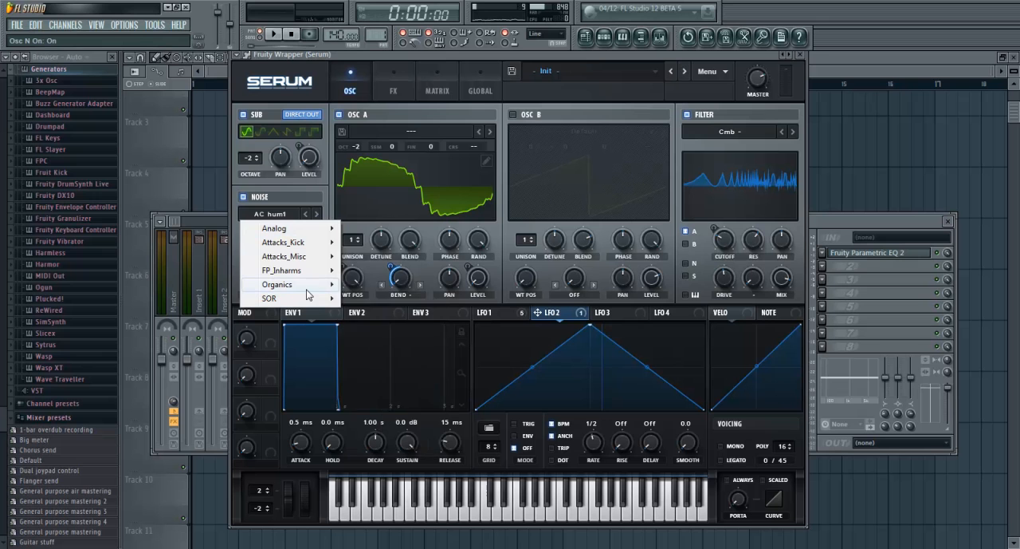
{"action": "mouse_move", "coordinate": [315, 284]}
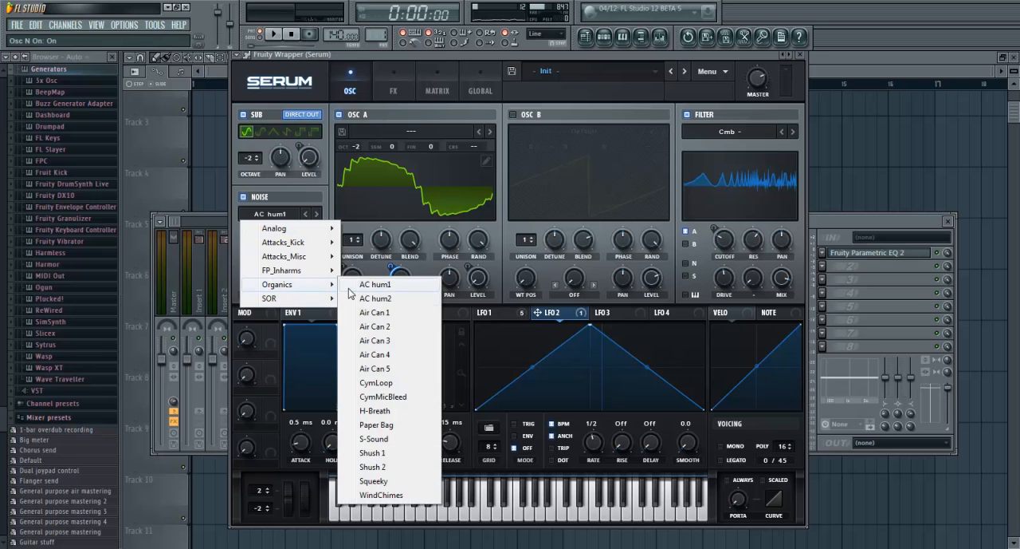
{"action": "left_click", "coordinate": [393, 439]}
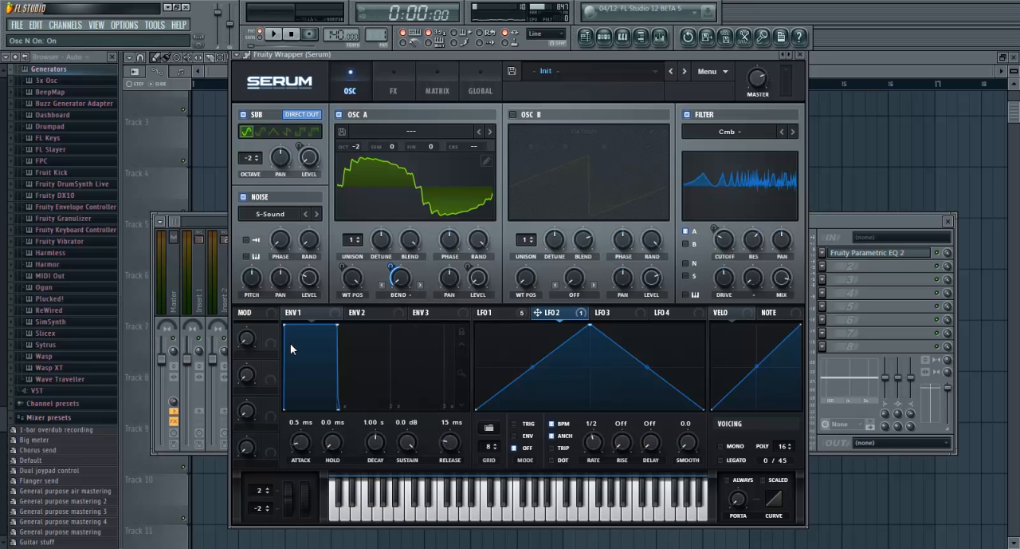
{"action": "key", "text": "b"}
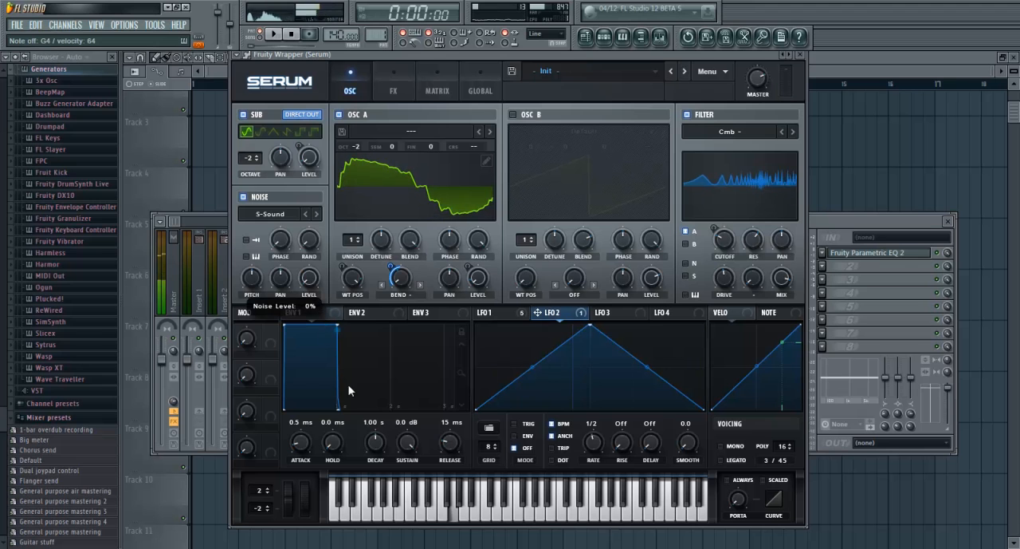
{"action": "left_click_drag", "start_coordinate": [303, 268], "coordinate": [309, 333]}
{"action": "right_click", "coordinate": [307, 276]}
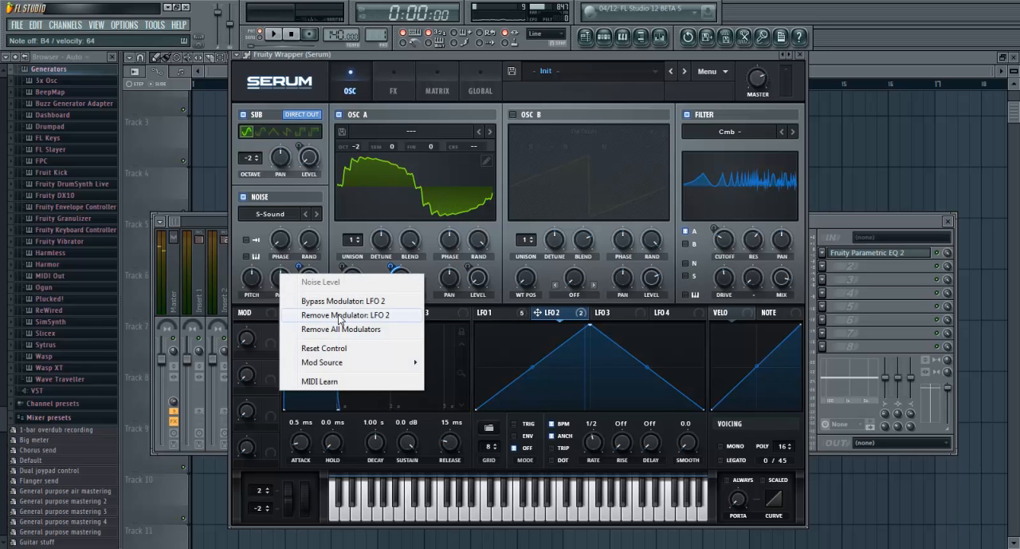
{"action": "left_click", "coordinate": [340, 315]}
Assign LFO 1 to the noise level with an amount of about 17 and switch the noise sound to Shush 1
{"action": "left_click", "coordinate": [483, 312]}
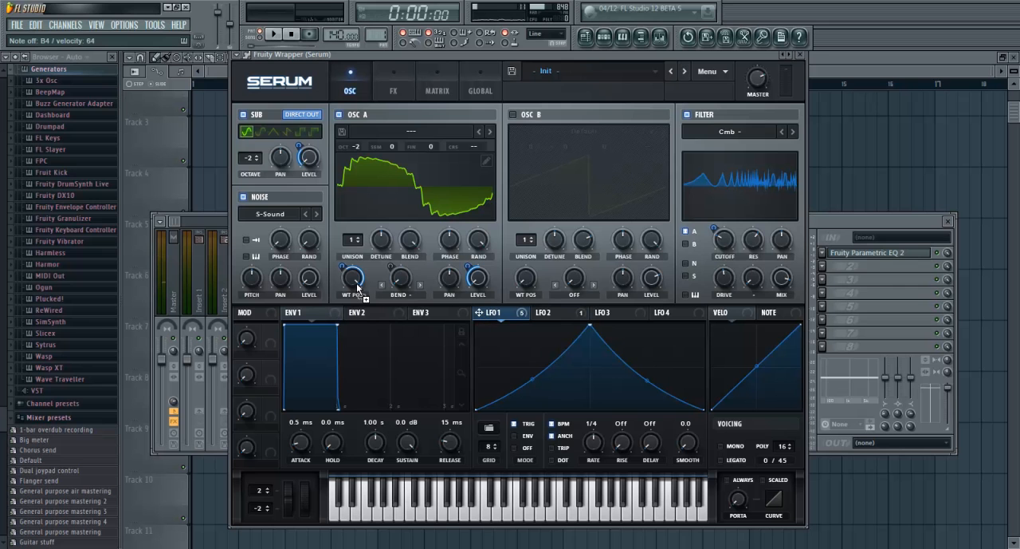
{"action": "left_click_drag", "start_coordinate": [301, 271], "coordinate": [296, 324]}
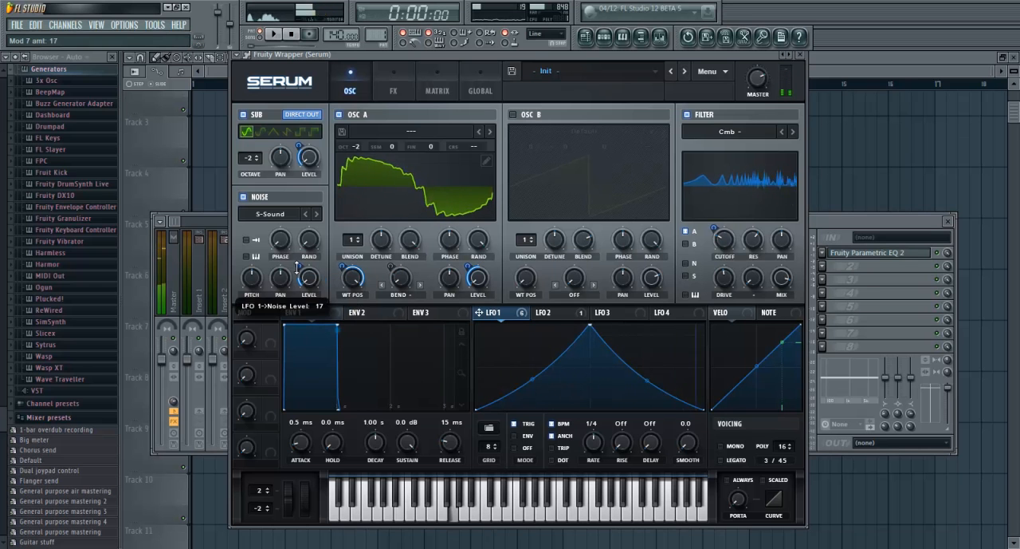
{"action": "left_click", "coordinate": [316, 215]}
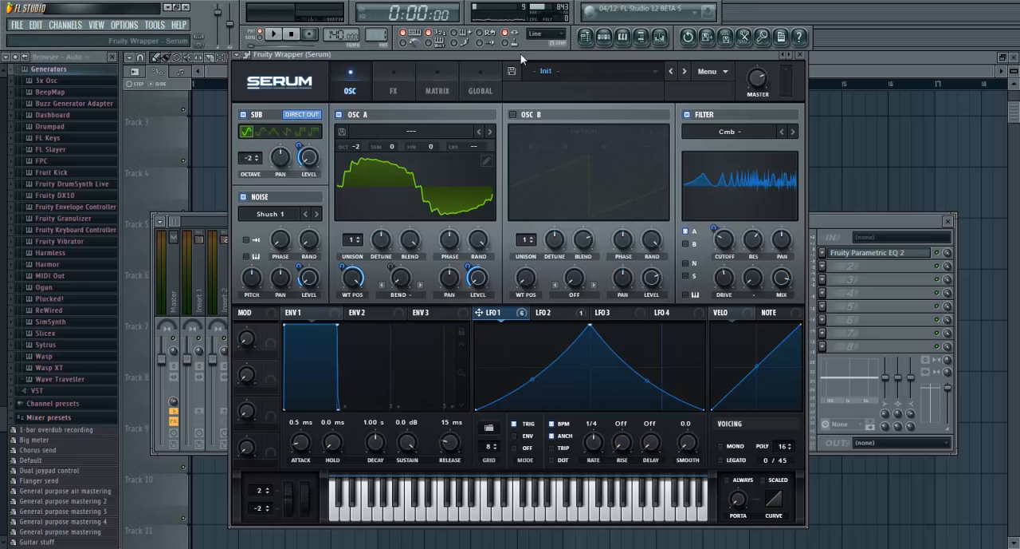
Audition the sound while reviewing Serum's effects rack, the mixer and the modulation matrix
{"action": "left_click_drag", "start_coordinate": [520, 54], "coordinate": [518, 48]}
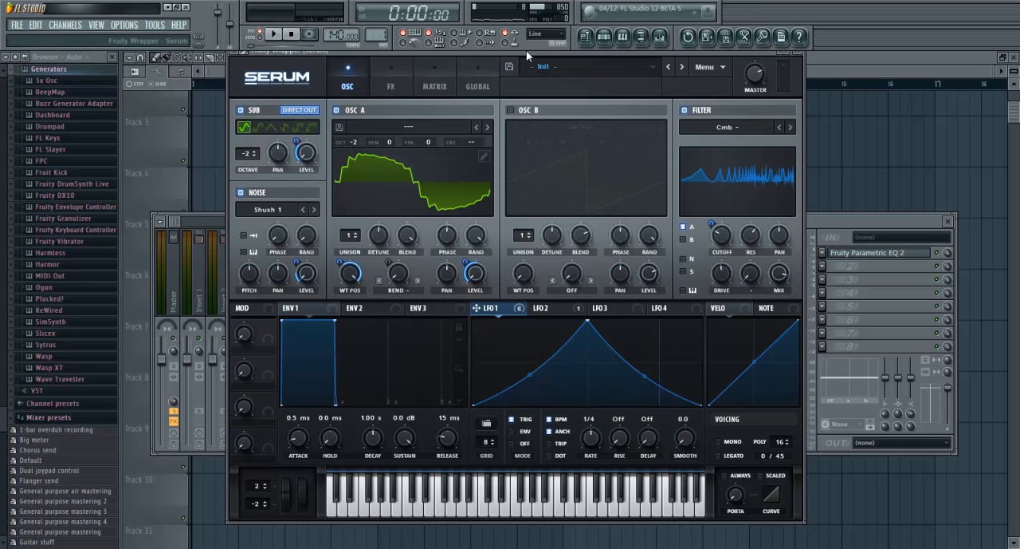
{"action": "left_click", "coordinate": [387, 88]}
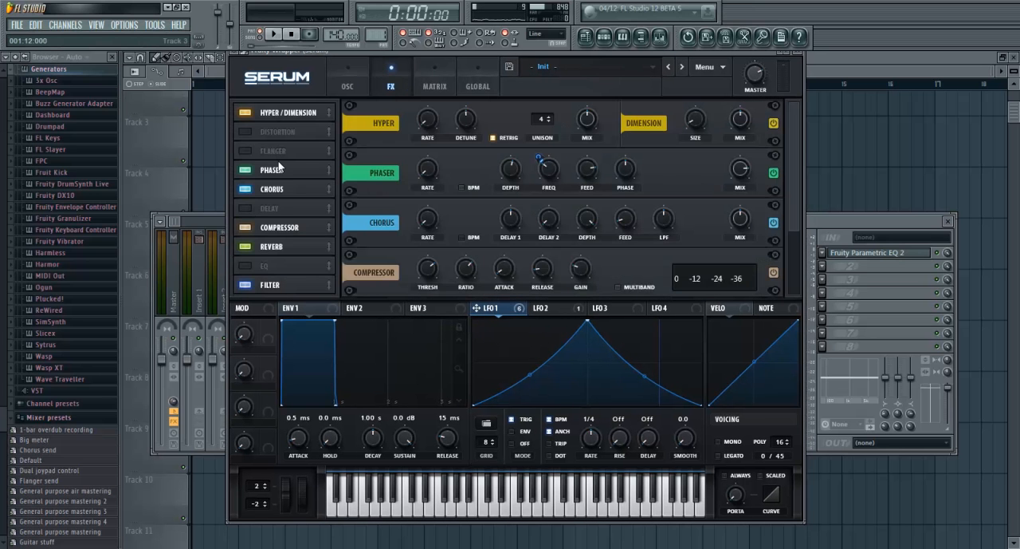
{"action": "key", "text": "b"}
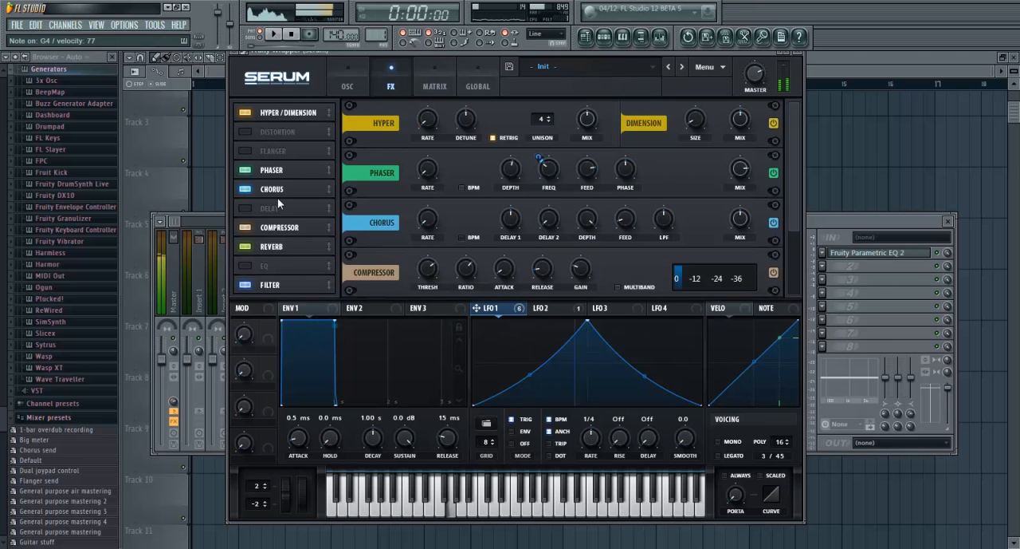
{"action": "left_click", "coordinate": [872, 223]}
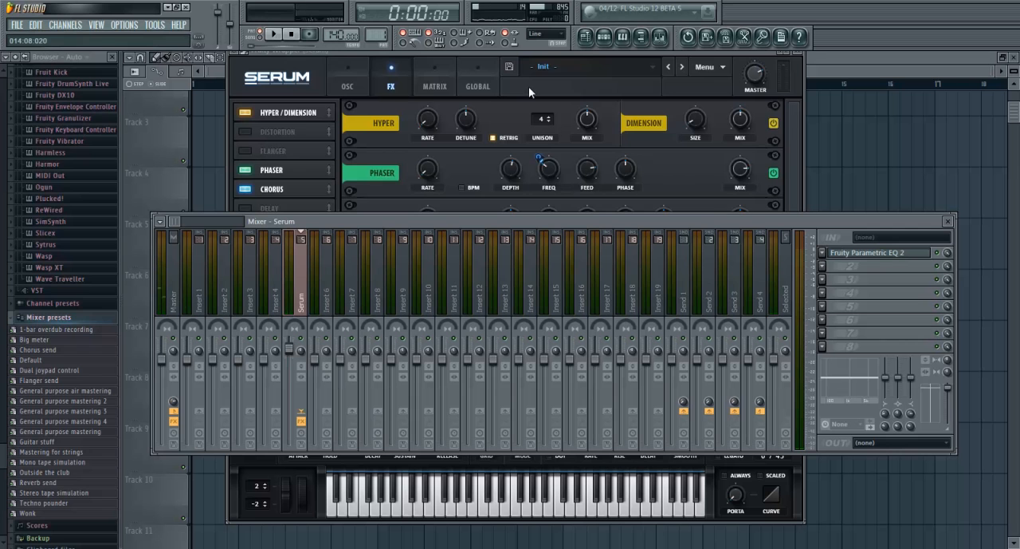
{"action": "left_click_drag", "start_coordinate": [500, 52], "coordinate": [502, 64]}
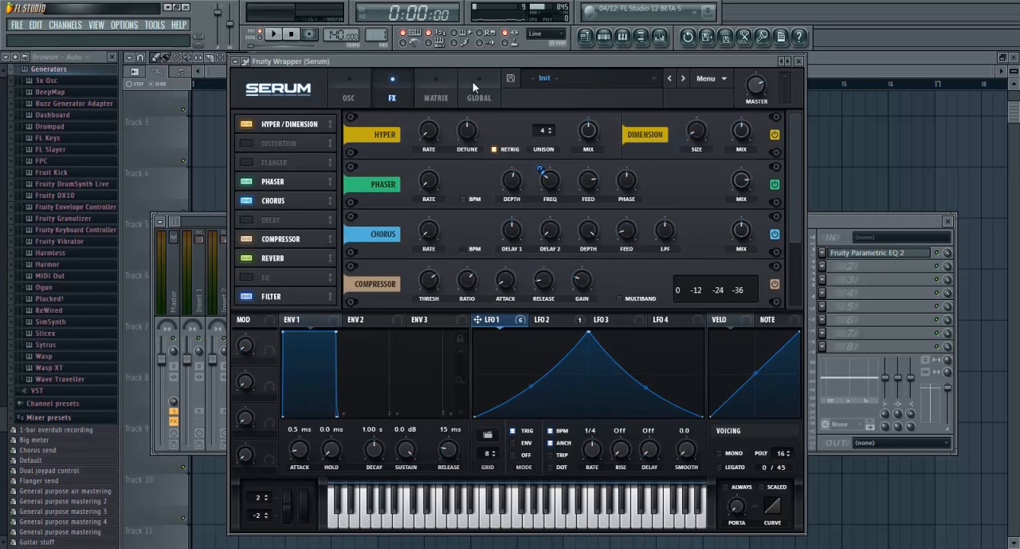
{"action": "left_click", "coordinate": [438, 94]}
{"action": "left_click", "coordinate": [347, 94]}
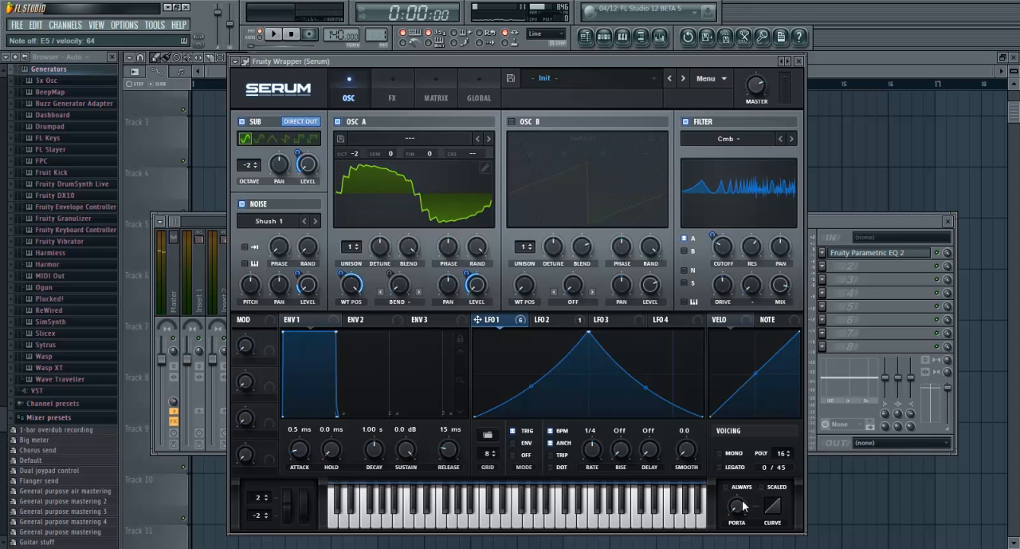
Set Serum's portamento time to about 4 ms and try its Always option
{"action": "left_click_drag", "start_coordinate": [738, 509], "coordinate": [734, 474]}
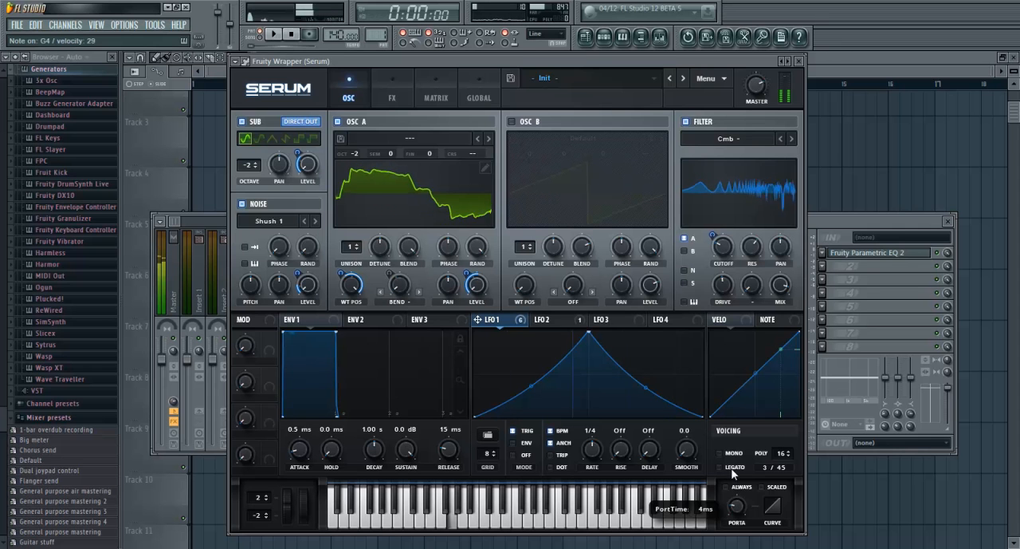
{"action": "left_click", "coordinate": [732, 487]}
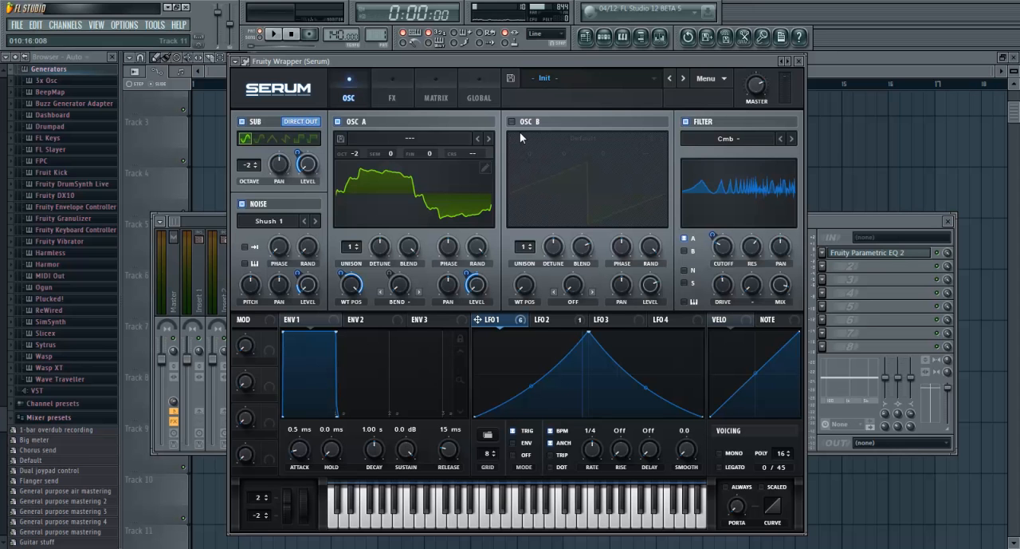
{"action": "left_click_drag", "start_coordinate": [546, 60], "coordinate": [546, 59]}
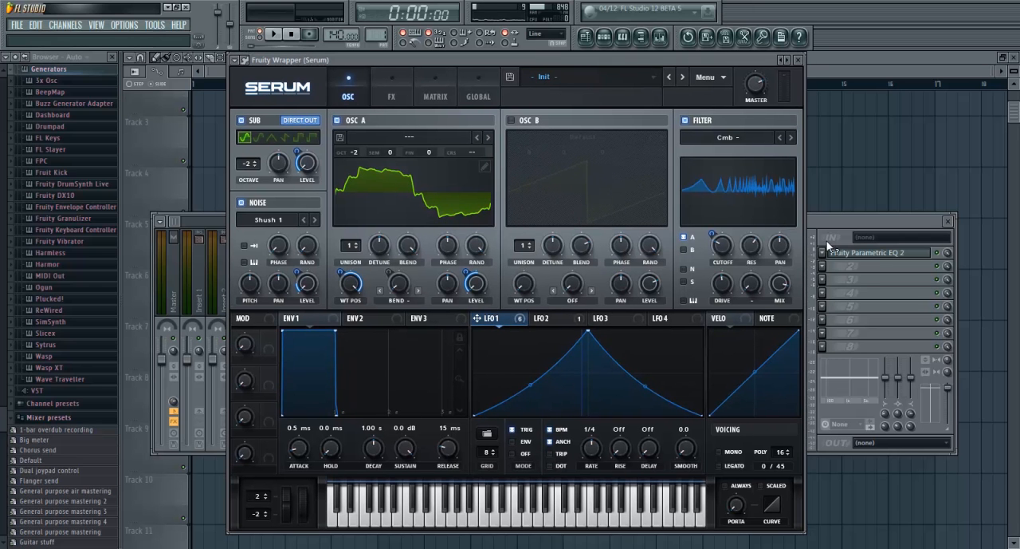